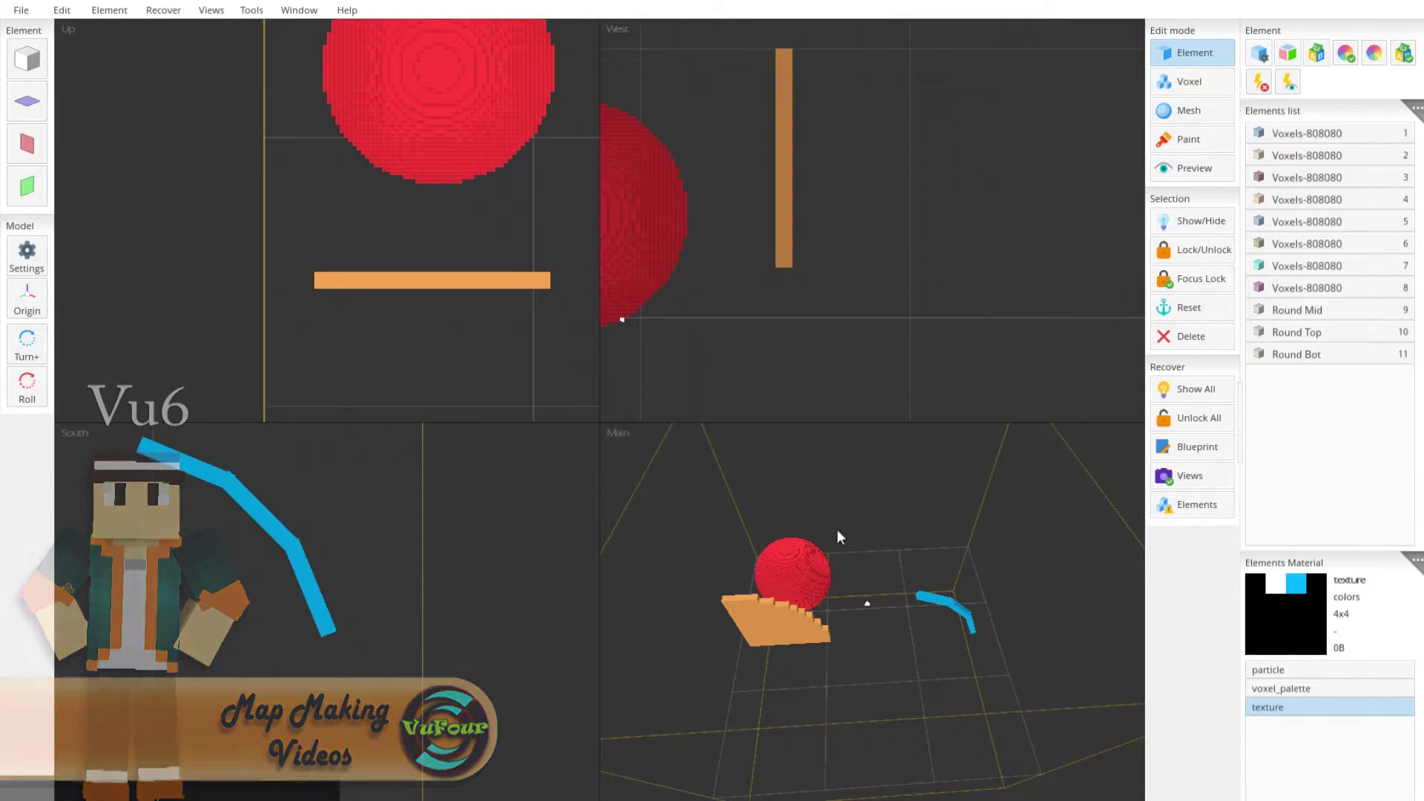
Orbit around the orange stepped curve to compare its stacked slabs with the red sphere behind.
right_click_drag(834, 692, 837, 644)
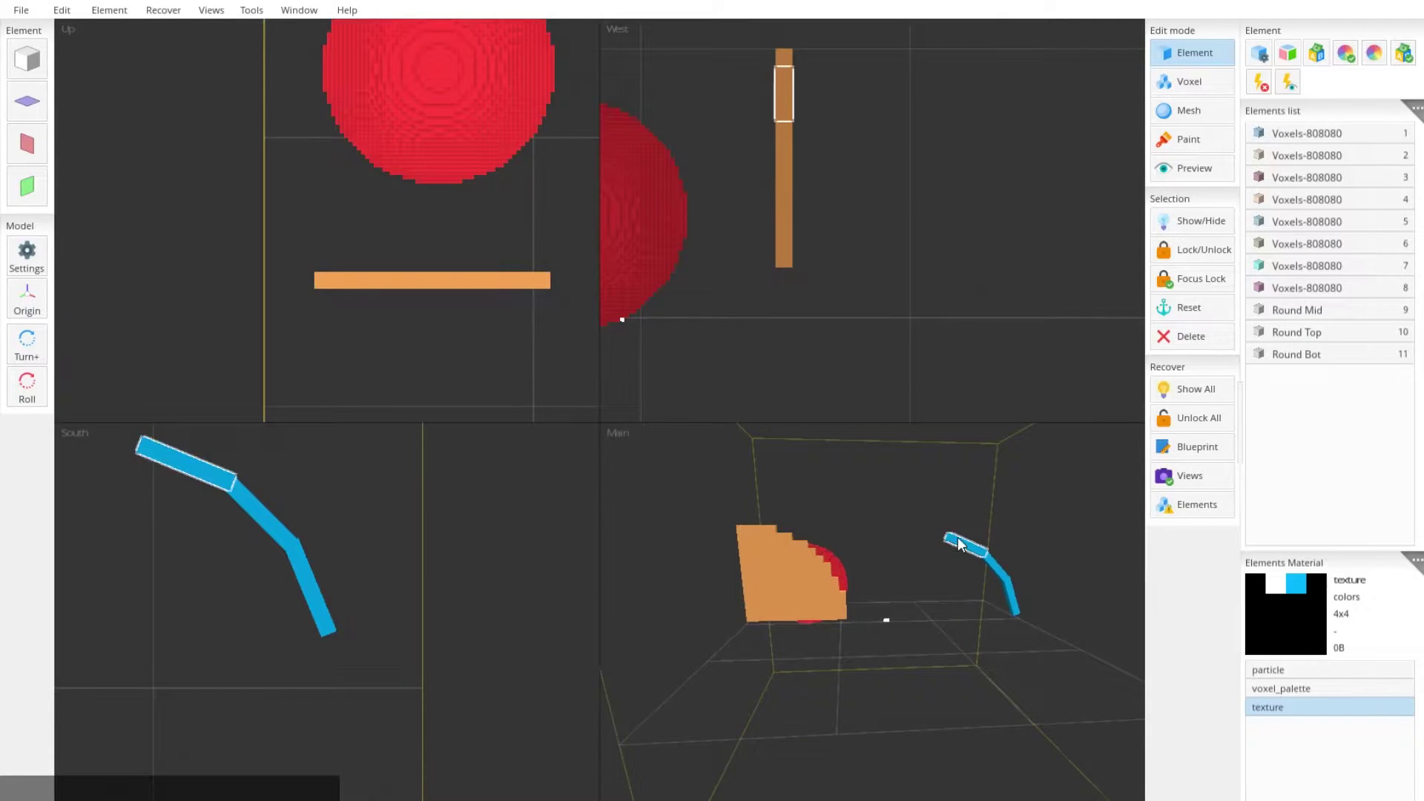
middle_click_drag(933, 616, 881, 628)
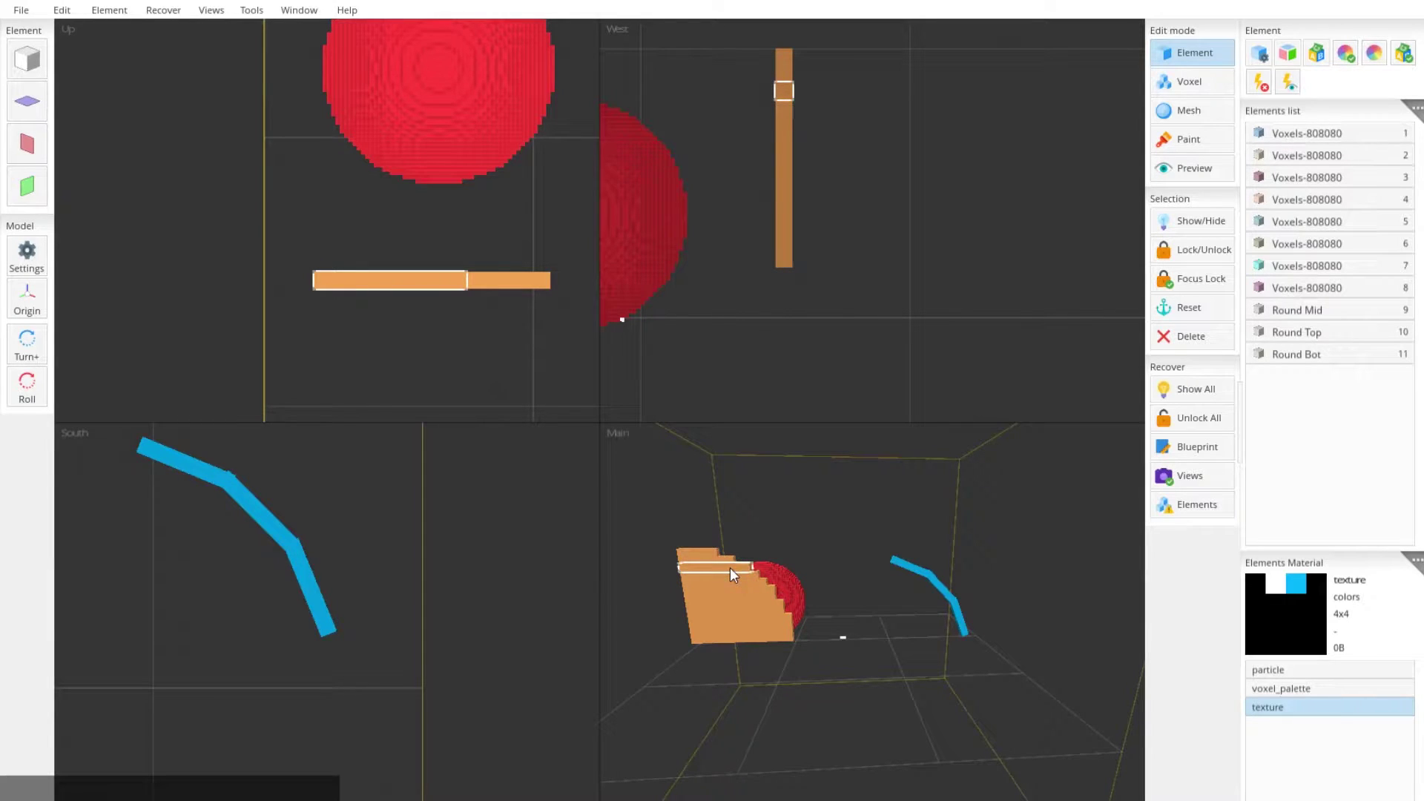
mouse_move(892, 636)
right_mouse_down()
mouse_move(1000, 676)
mouse_move(889, 674)
mouse_move(868, 708)
mouse_move(1045, 662)
mouse_move(1054, 627)
right_mouse_up()
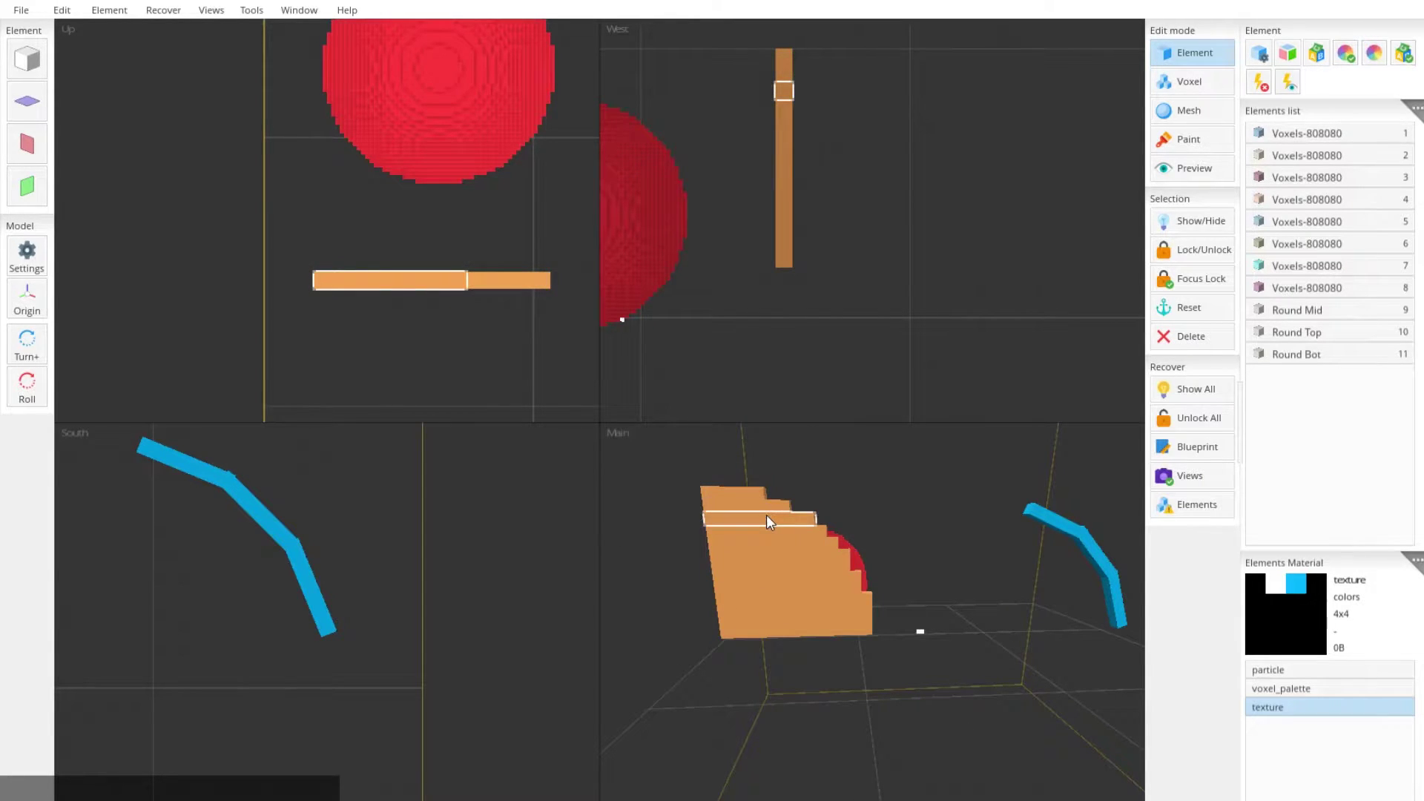
middle_click_drag(947, 586, 959, 693)
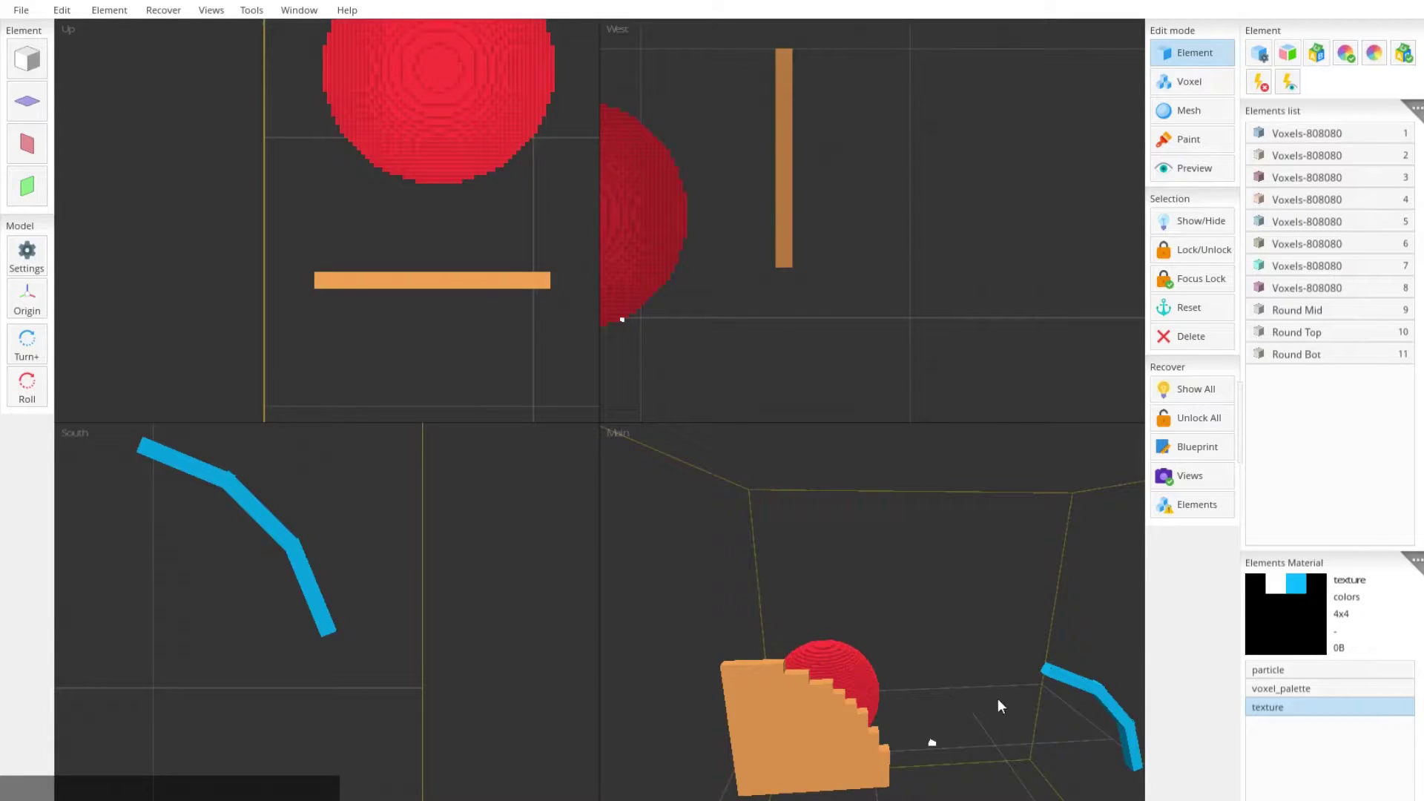
Zoom in close on the red voxel sphere, then zoom out until the orange steps show beside it.
middle_click_drag(999, 701, 943, 699)
scroll(973, 682, "up", 5)
scroll(973, 682, "down", 2)
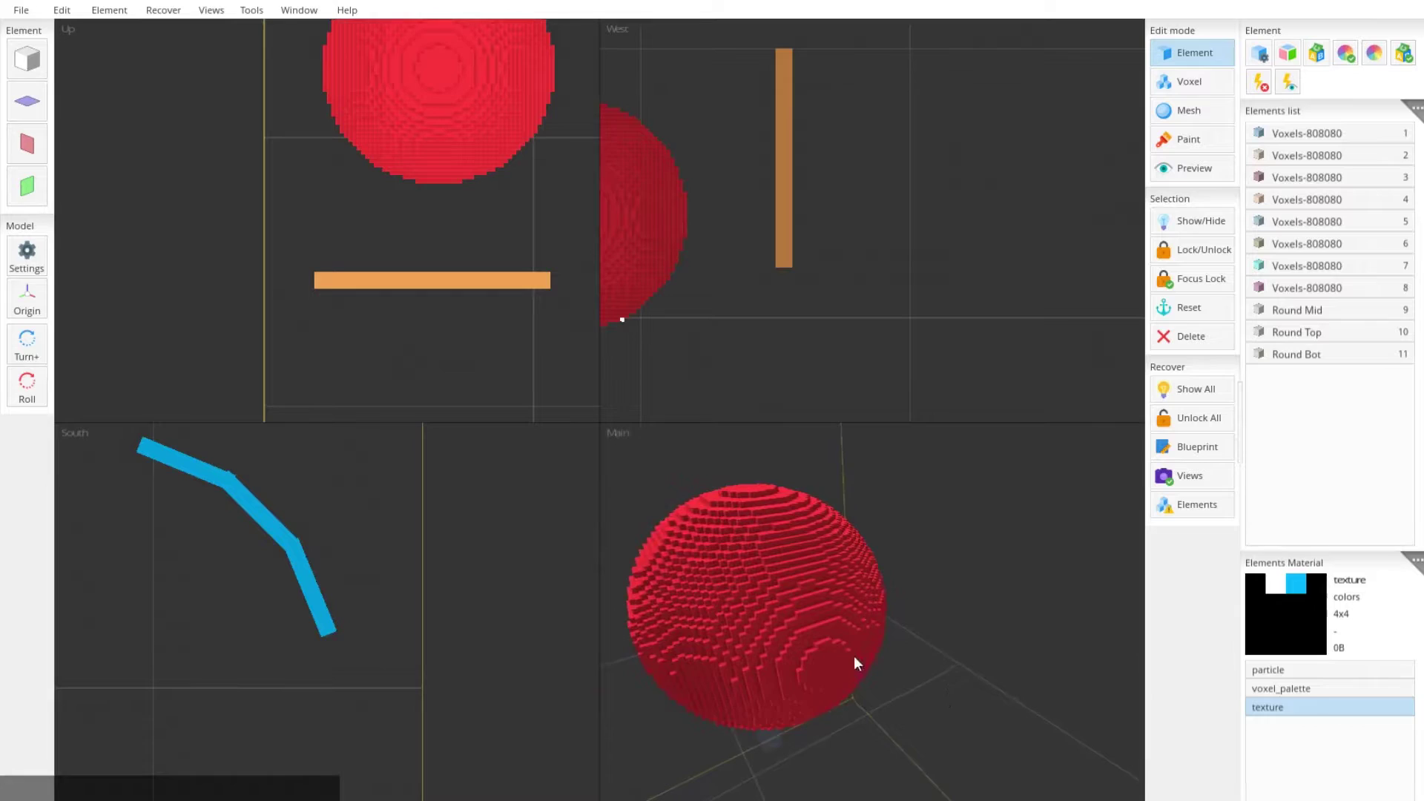
middle_click_drag(857, 664, 931, 670)
scroll(938, 655, "up", 3)
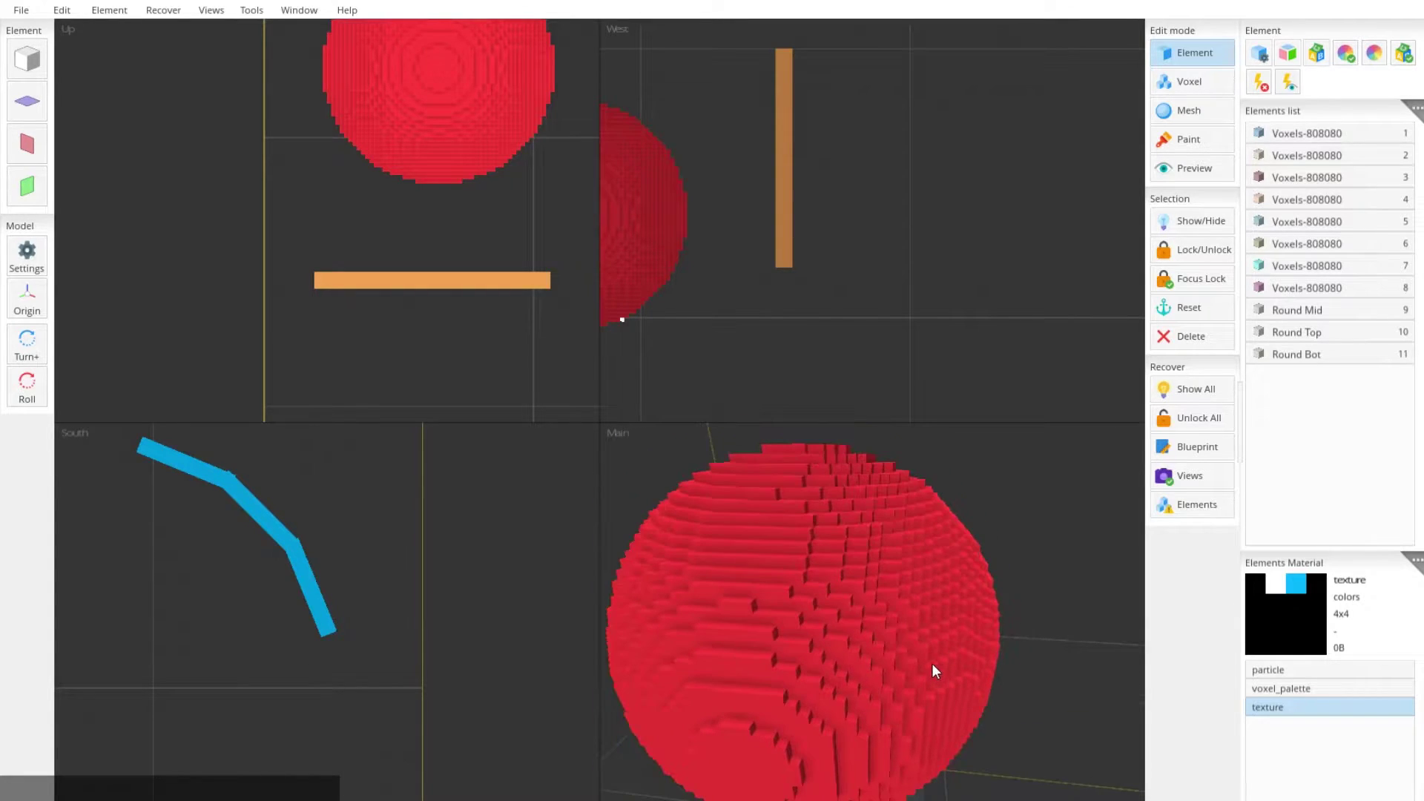
scroll(932, 663, "down", 3)
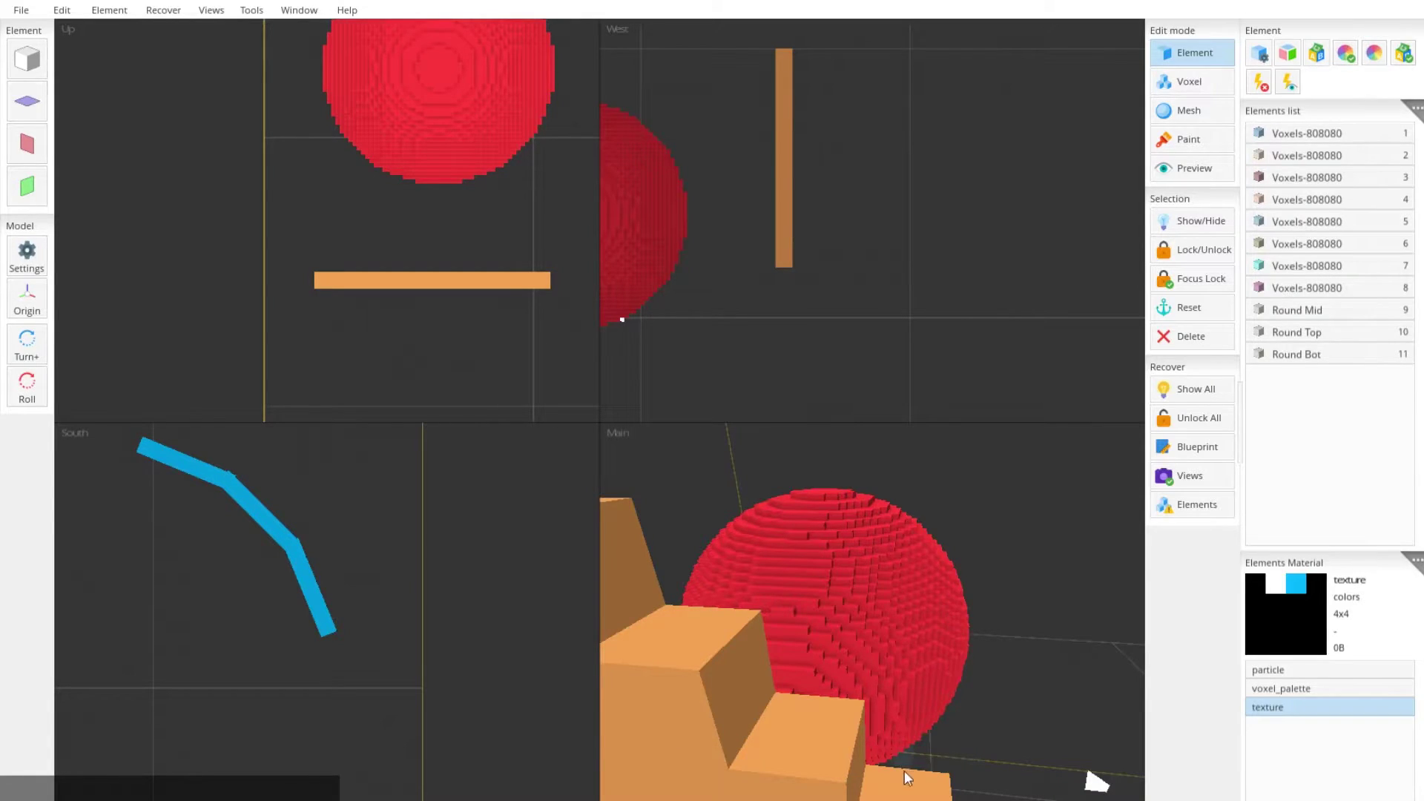
scroll(925, 697, "down", 5)
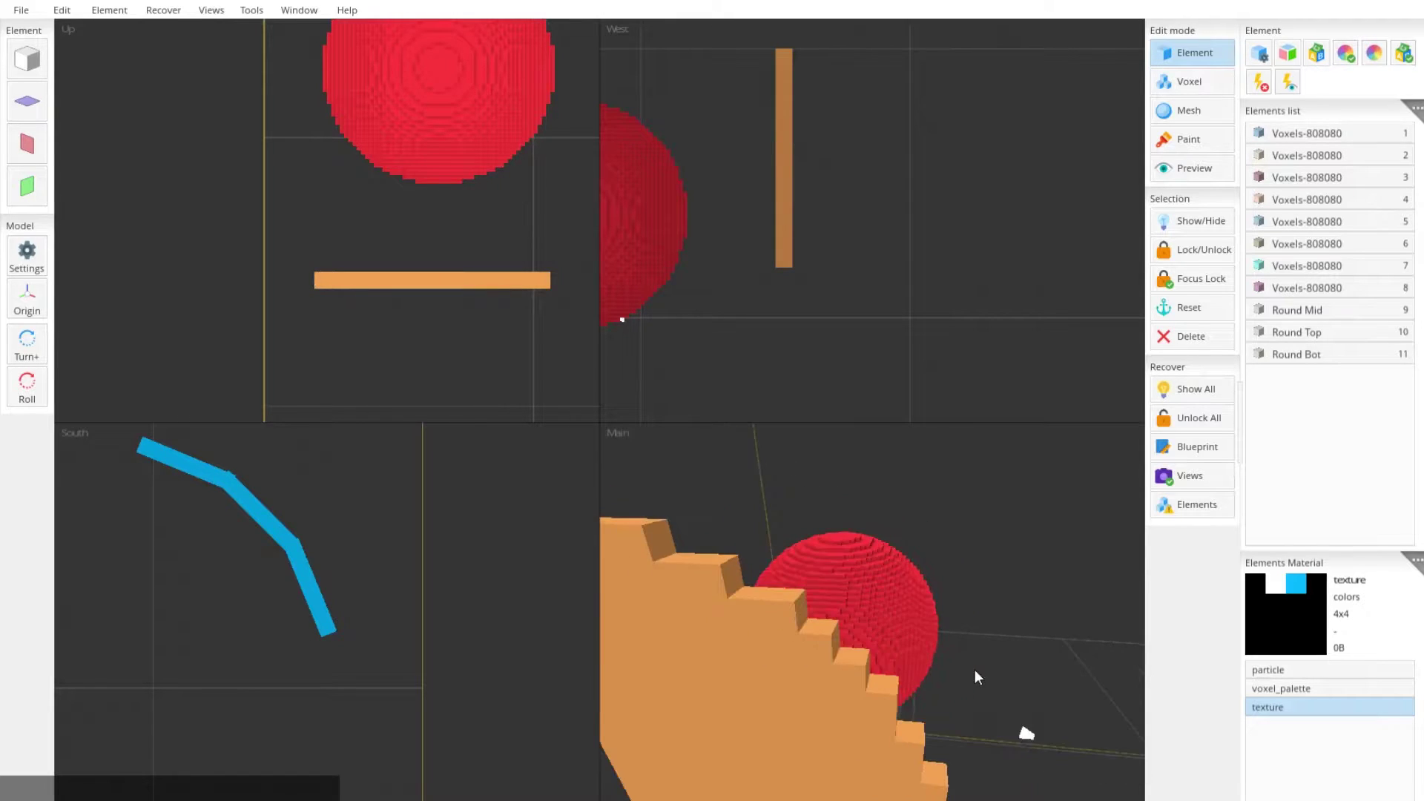
Orbit around the orange stairs from several angles, revealing the red sphere behind them.
middle_click_drag(959, 727, 976, 535)
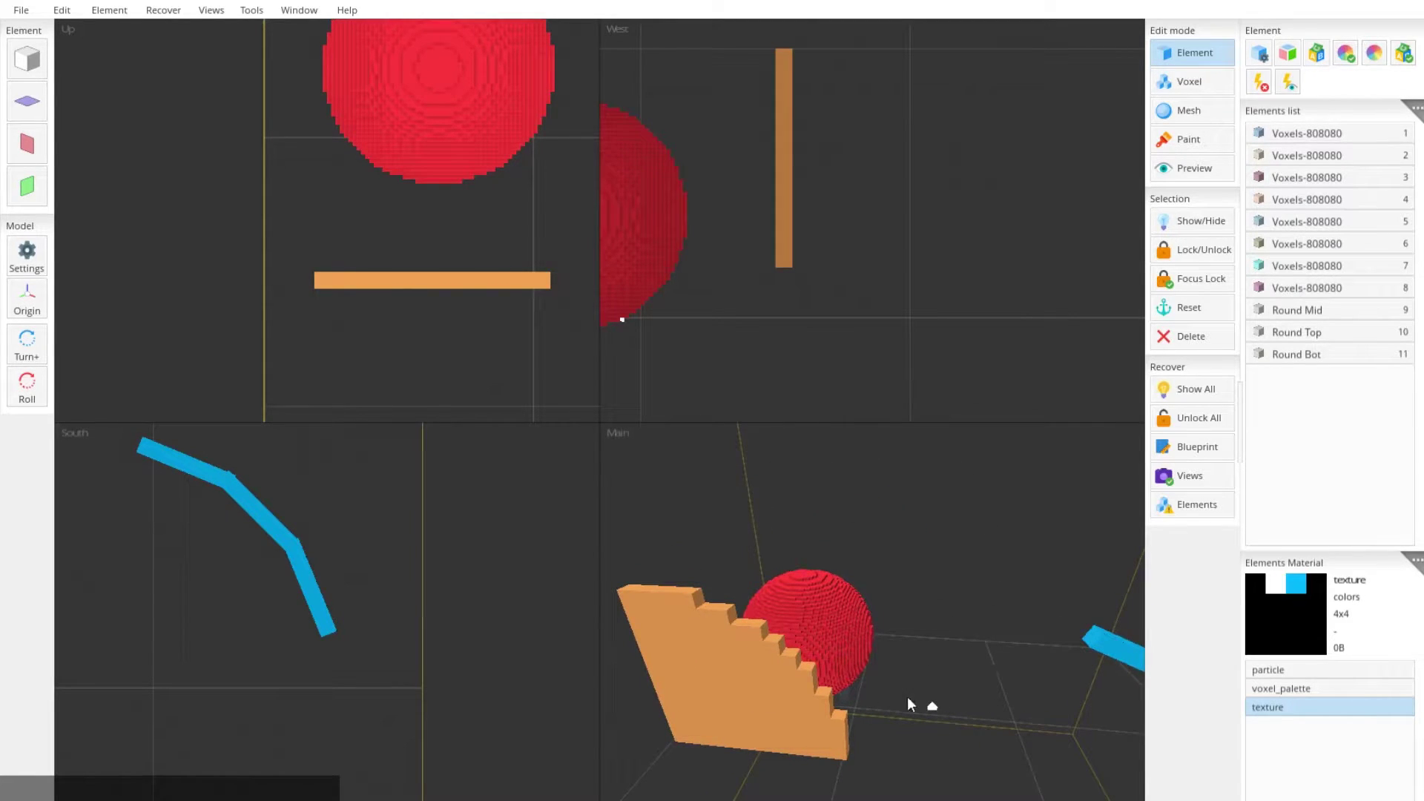
middle_click_drag(911, 700, 992, 677)
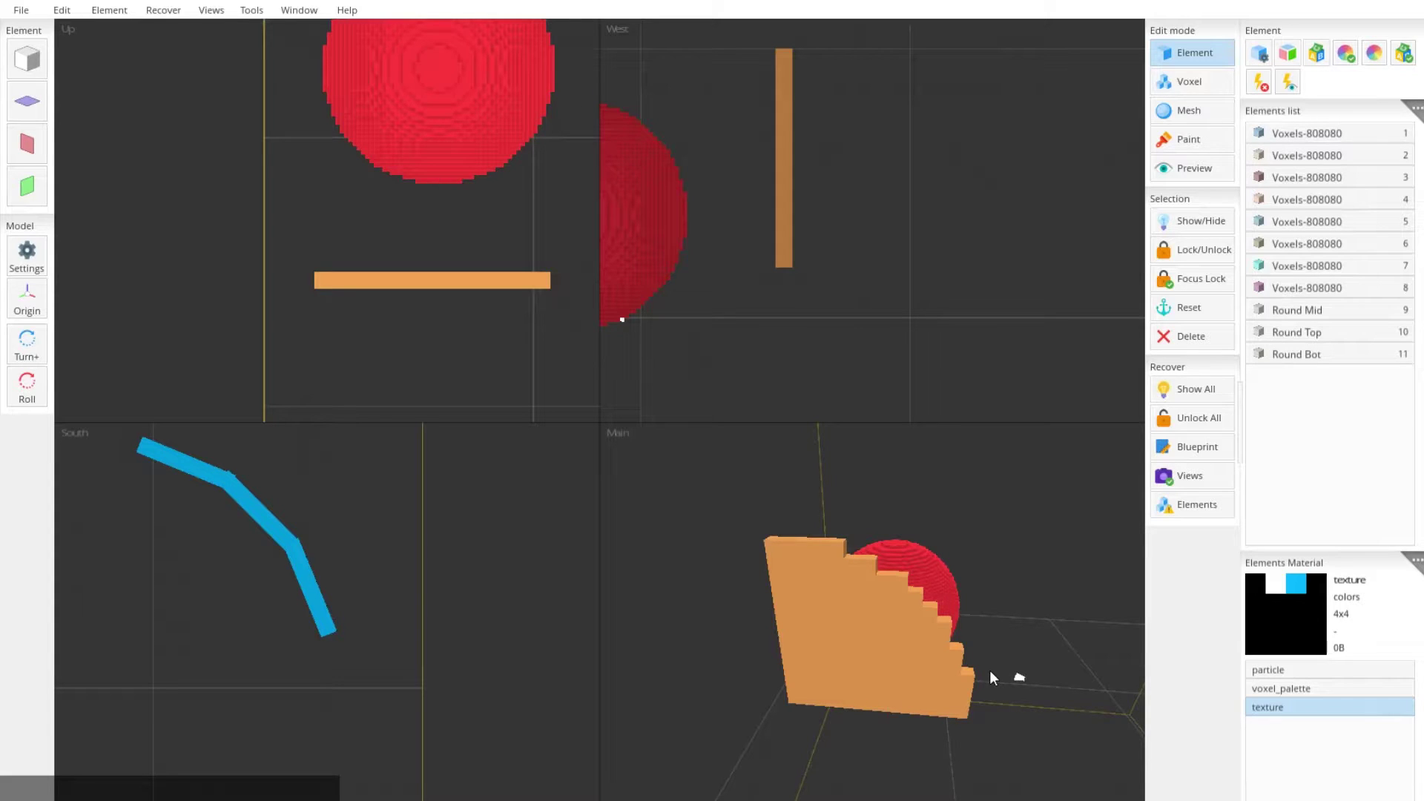
middle_click_drag(989, 671, 951, 642)
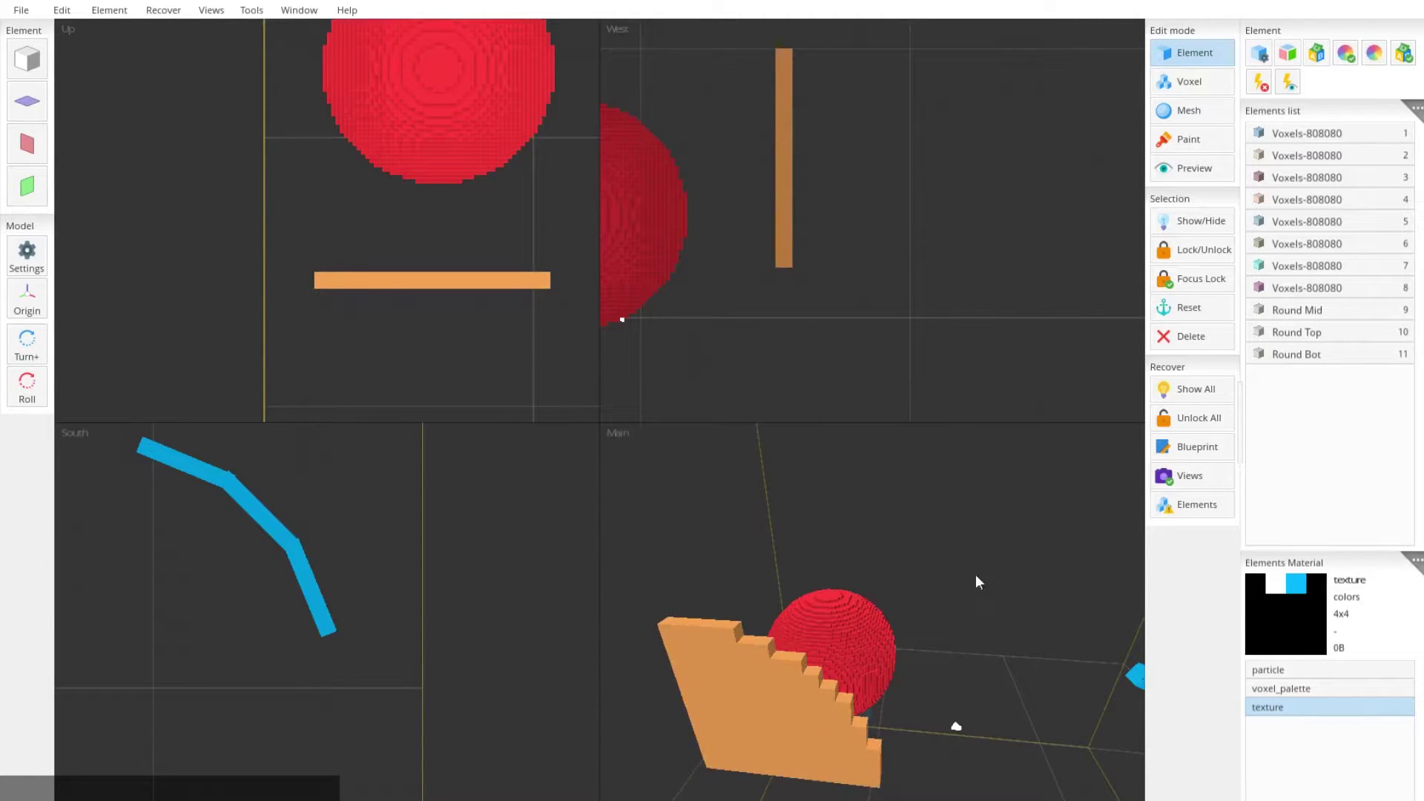
middle_click_drag(1005, 706, 1029, 535)
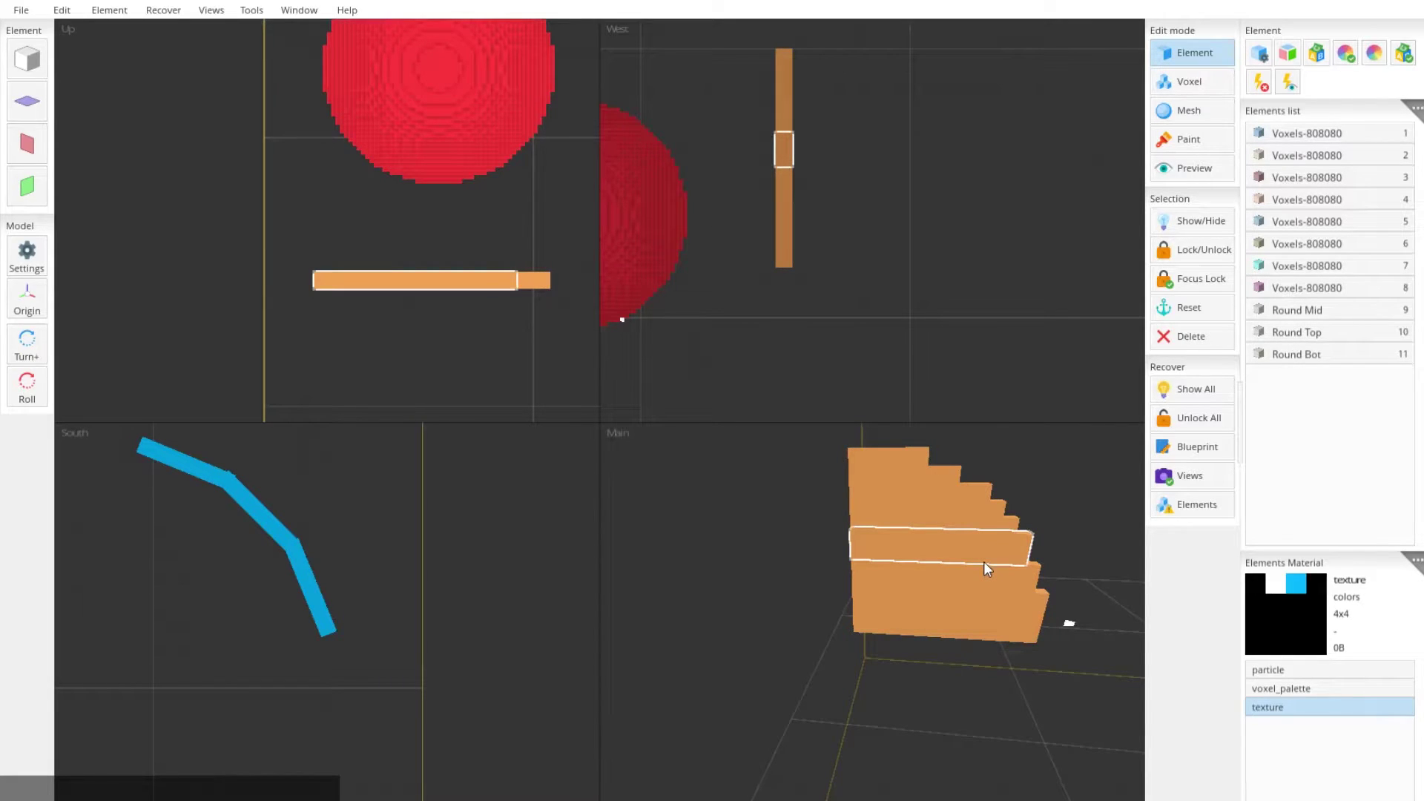
right_click_drag(1025, 513, 825, 495)
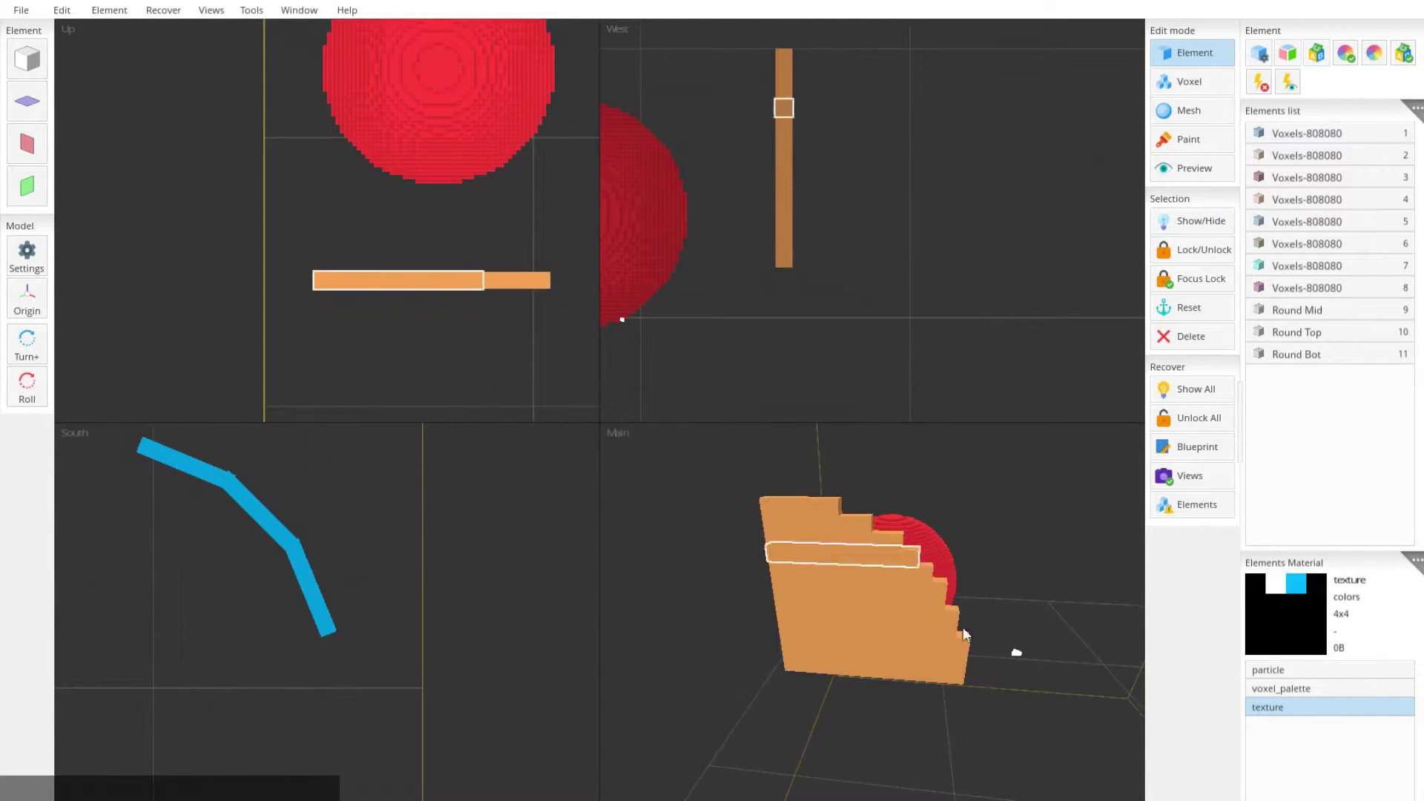
right_click_drag(1028, 572, 999, 595)
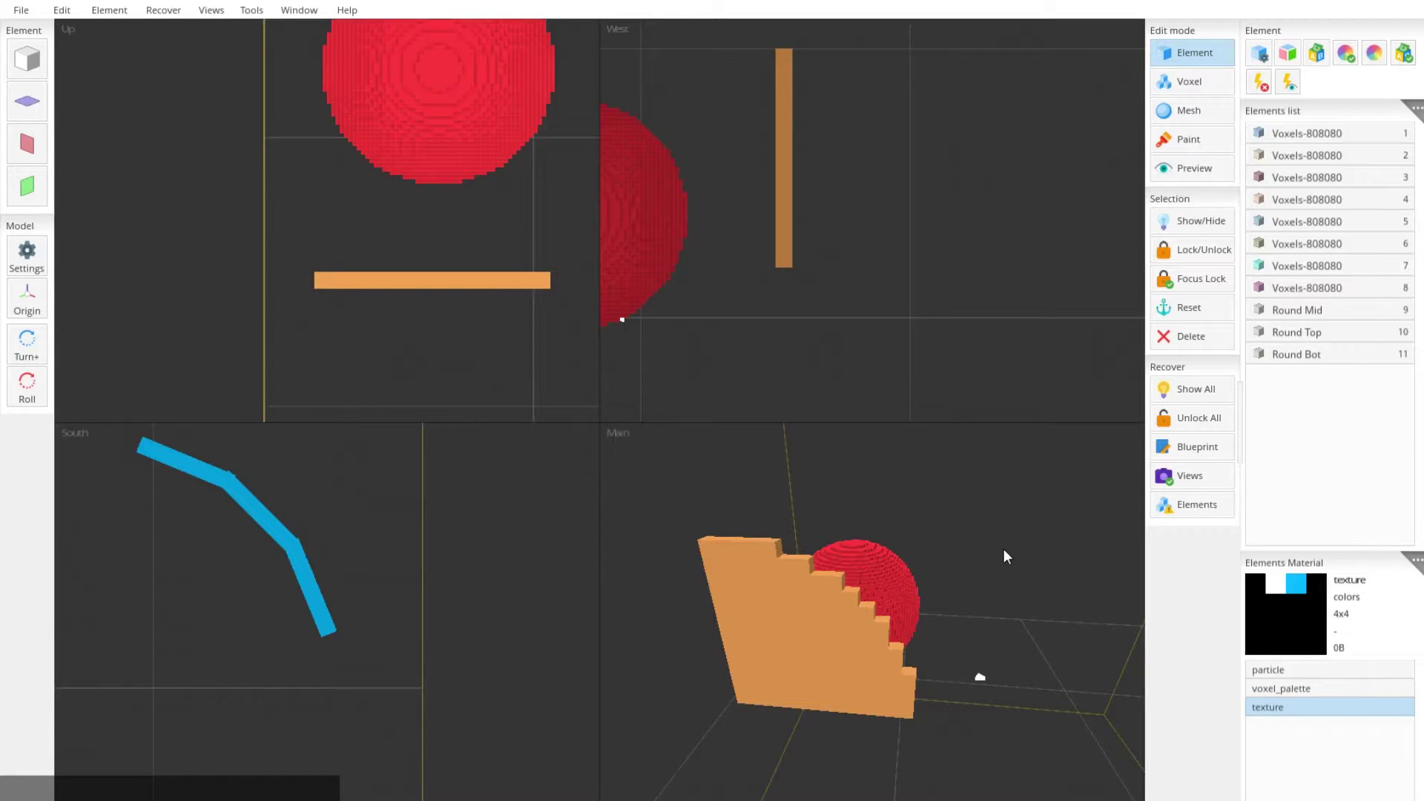
Inspect the individual stair layers, then orbit until the sphere, stairs and blue bar appear together.
right_click_drag(994, 544, 1018, 560)
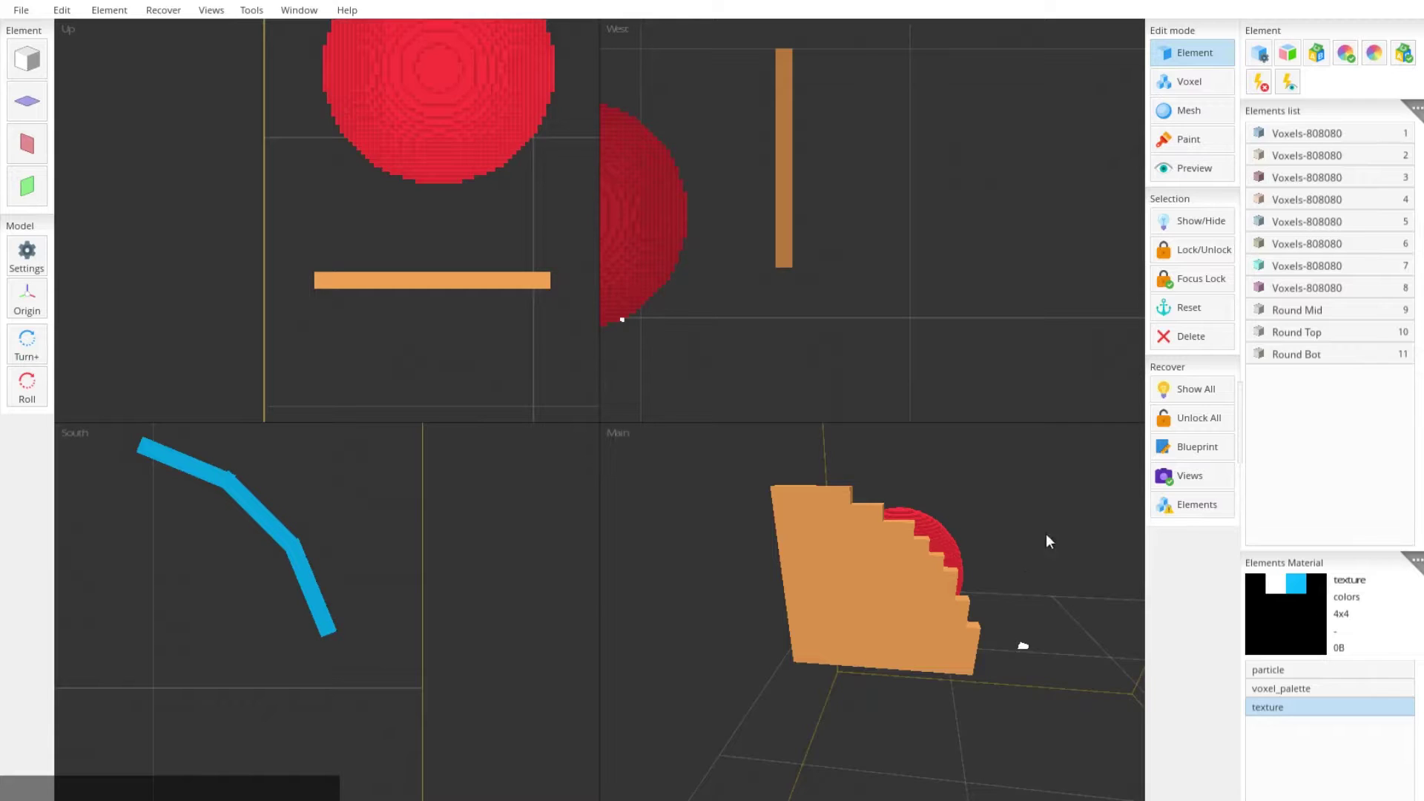
right_click_drag(1037, 575, 988, 576)
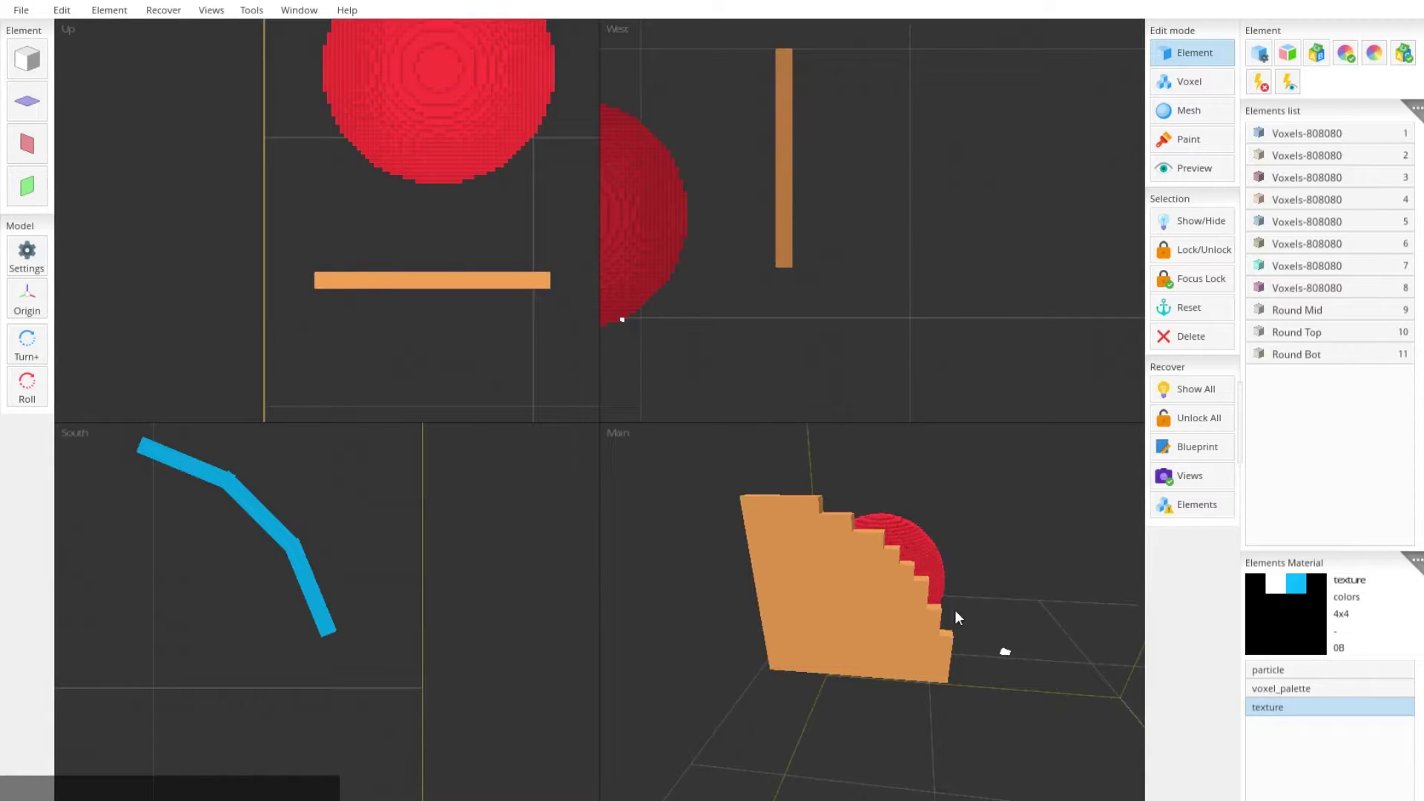
right_click_drag(992, 580, 934, 582)
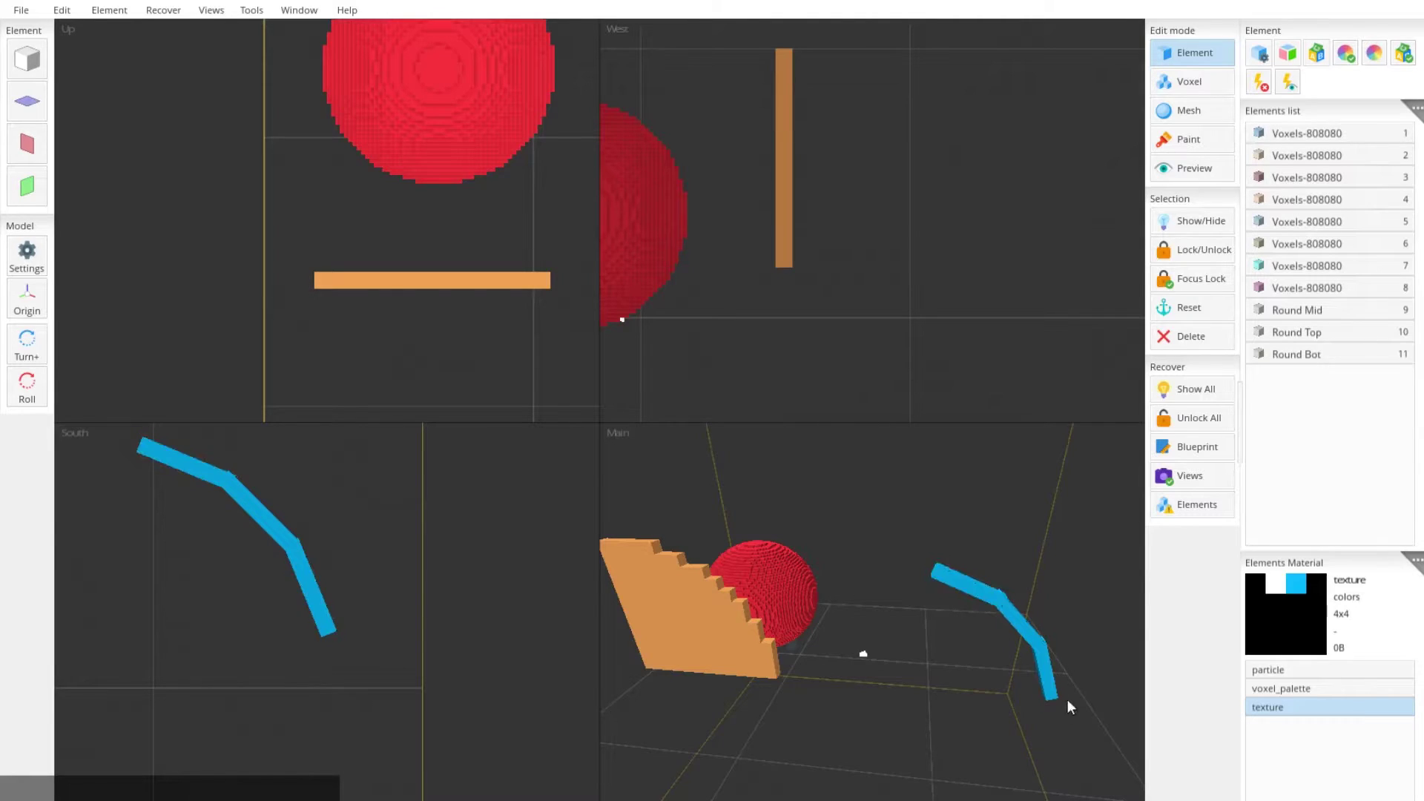
right_click_drag(1065, 707, 751, 548)
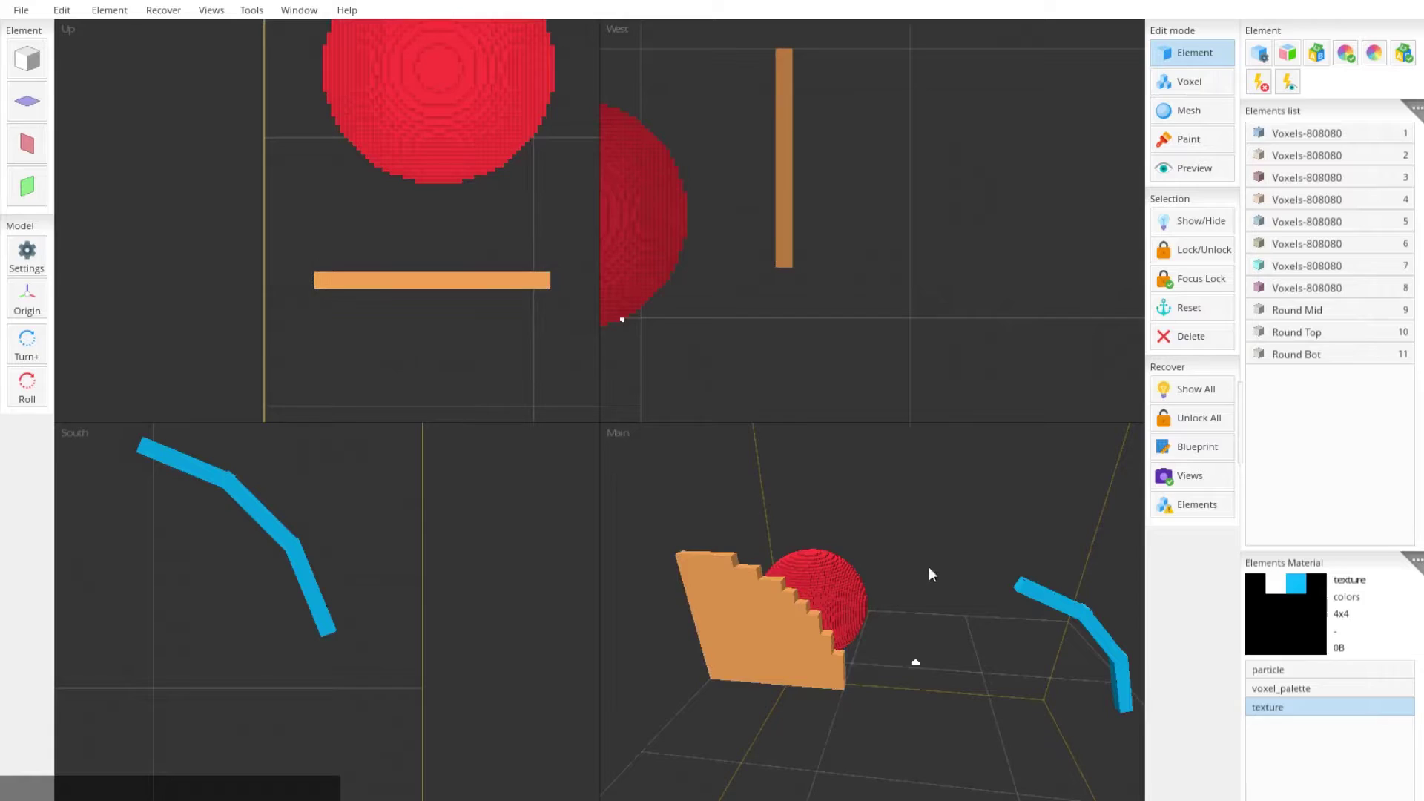
scroll(949, 694, "up", 3)
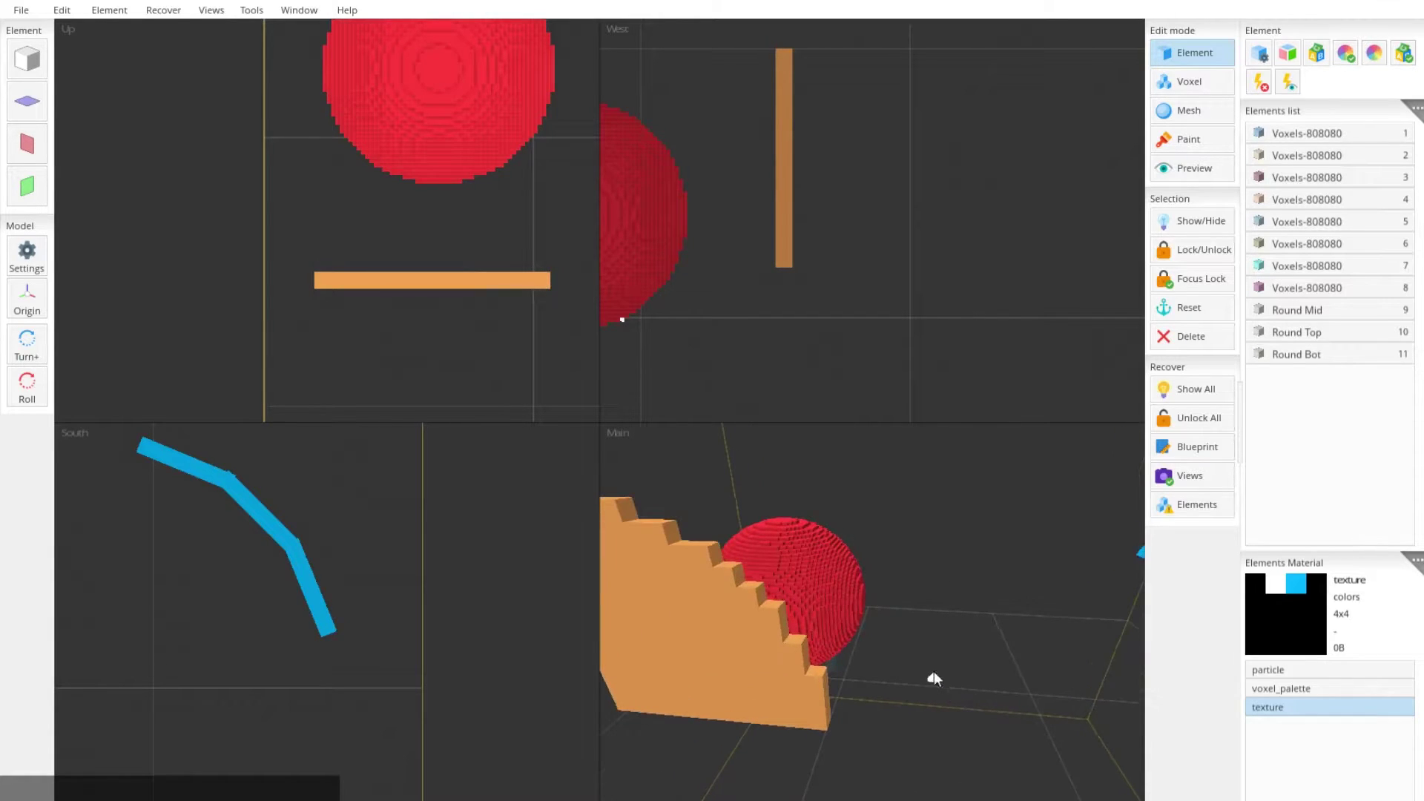
scroll(885, 626, "down", 3)
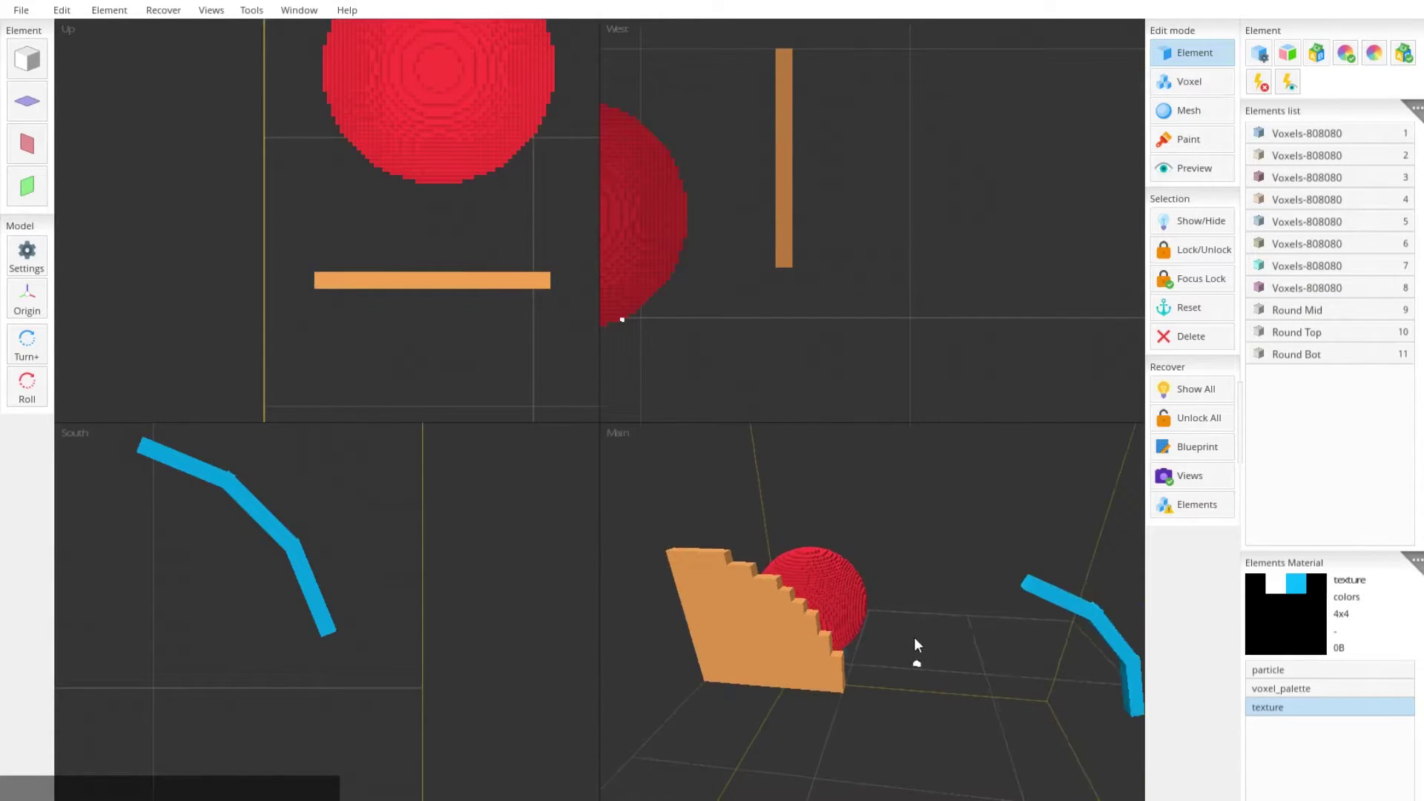
Switch from Voxel back to Element mode and centre the blue bent bar beside the red sphere.
middle_click_drag(914, 637, 965, 632)
left_click(1202, 80)
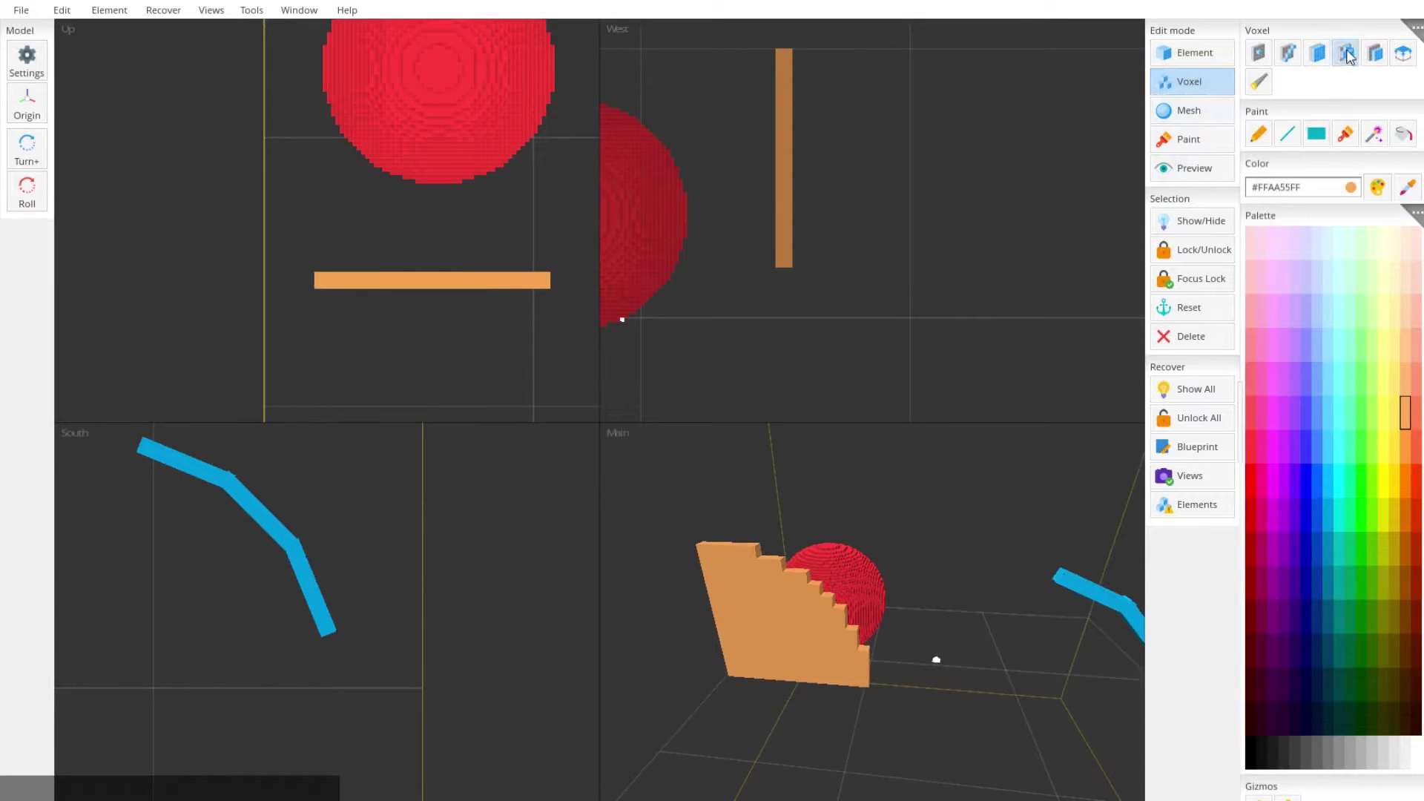
left_click(1196, 59)
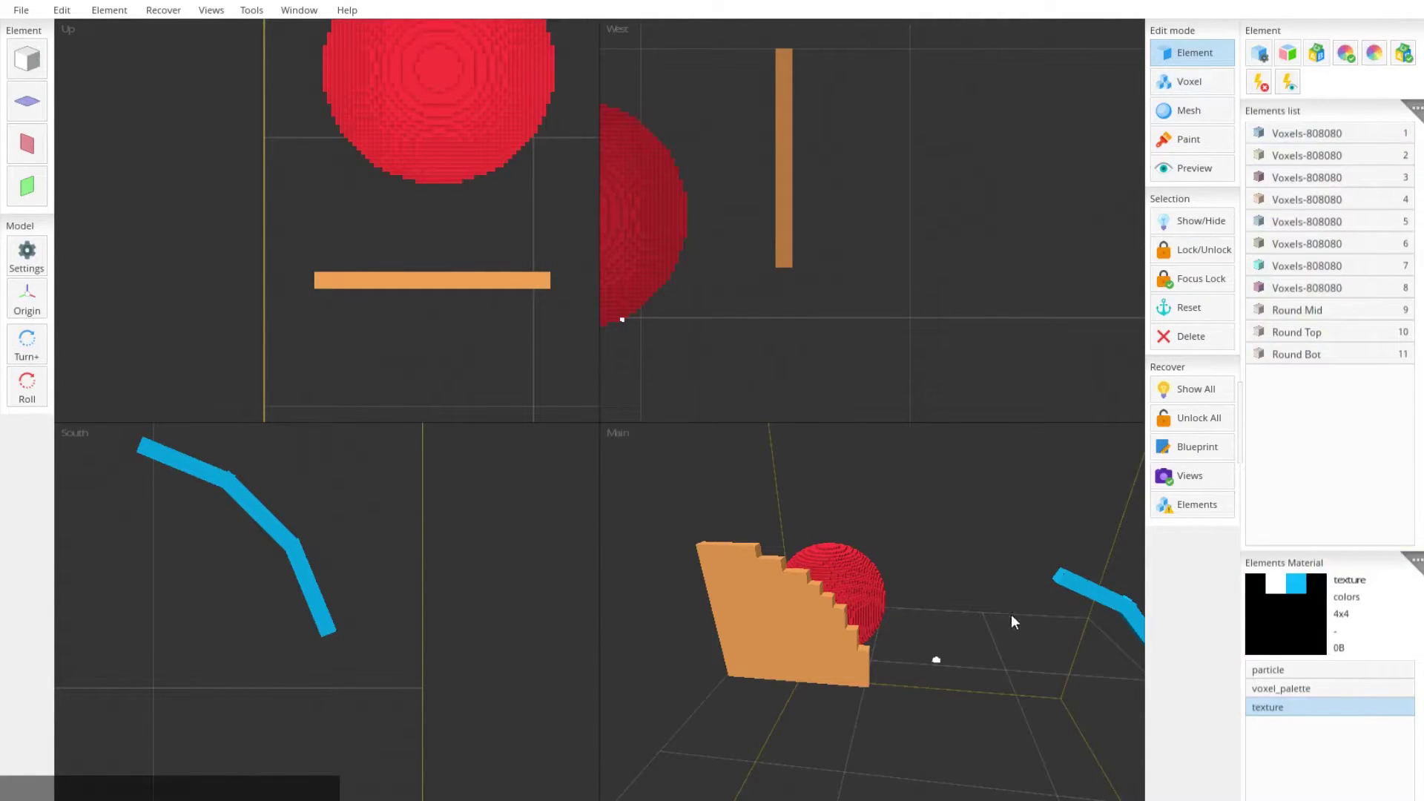
middle_click_drag(1011, 614, 921, 555)
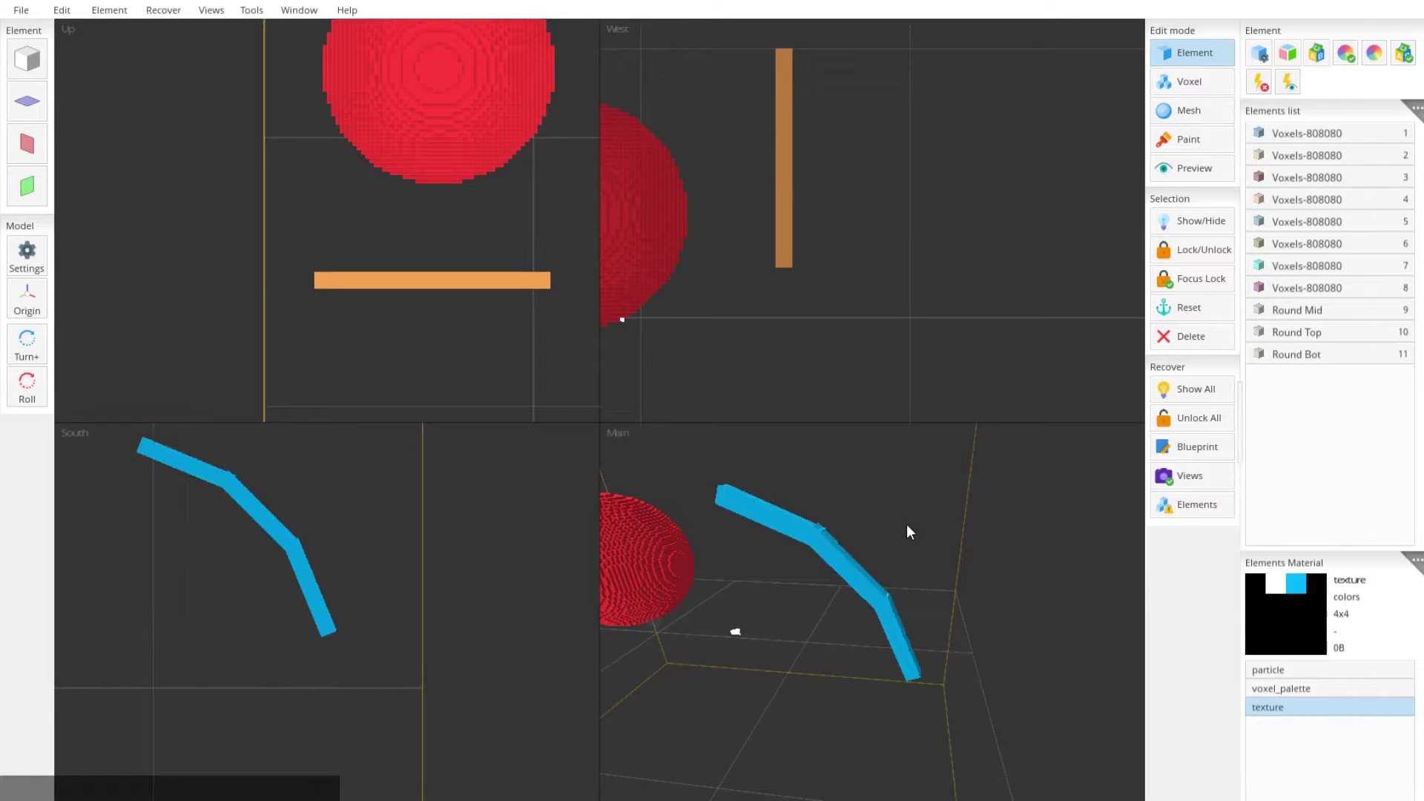
scroll(1007, 564, "up", 2)
middle_click_drag(934, 501, 954, 511)
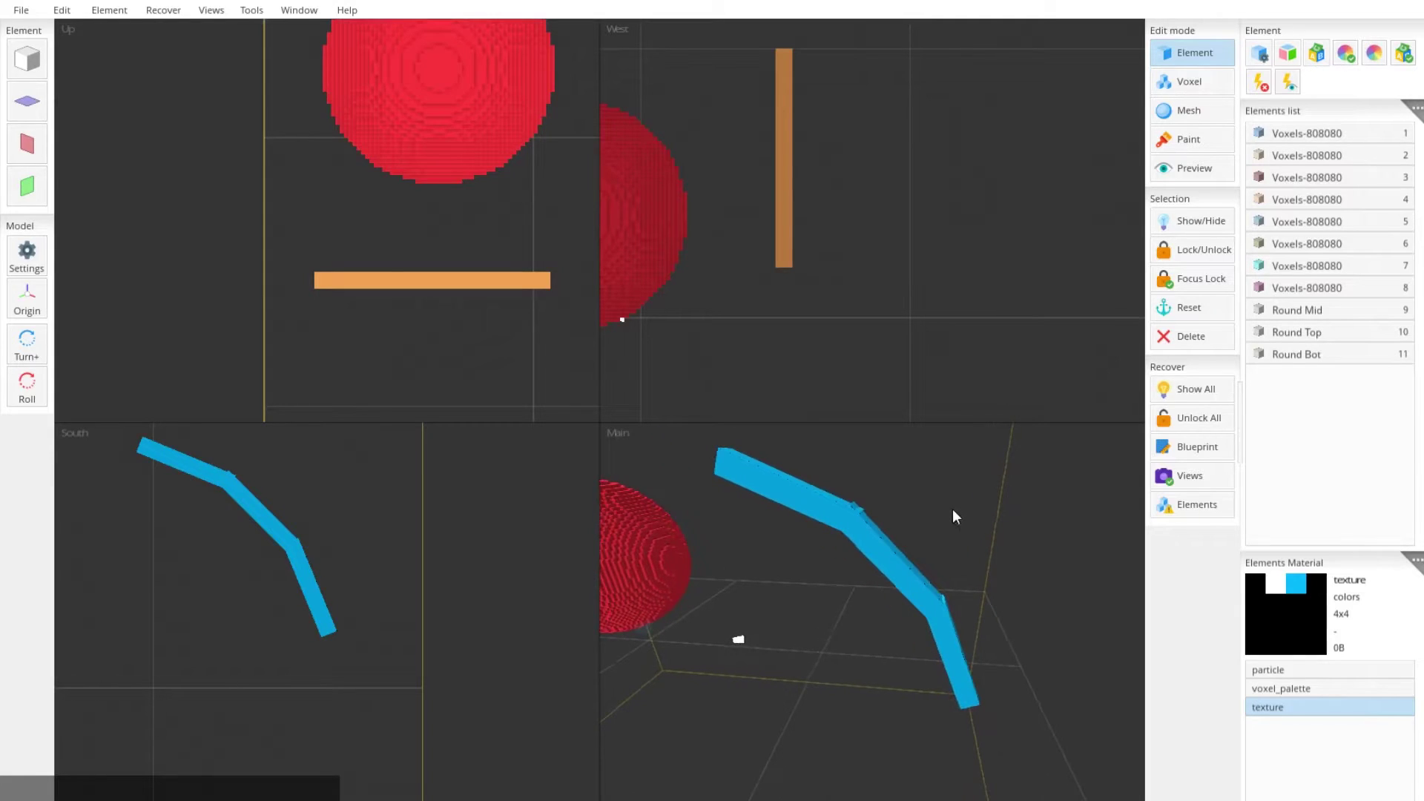
middle_click_drag(806, 517, 983, 542)
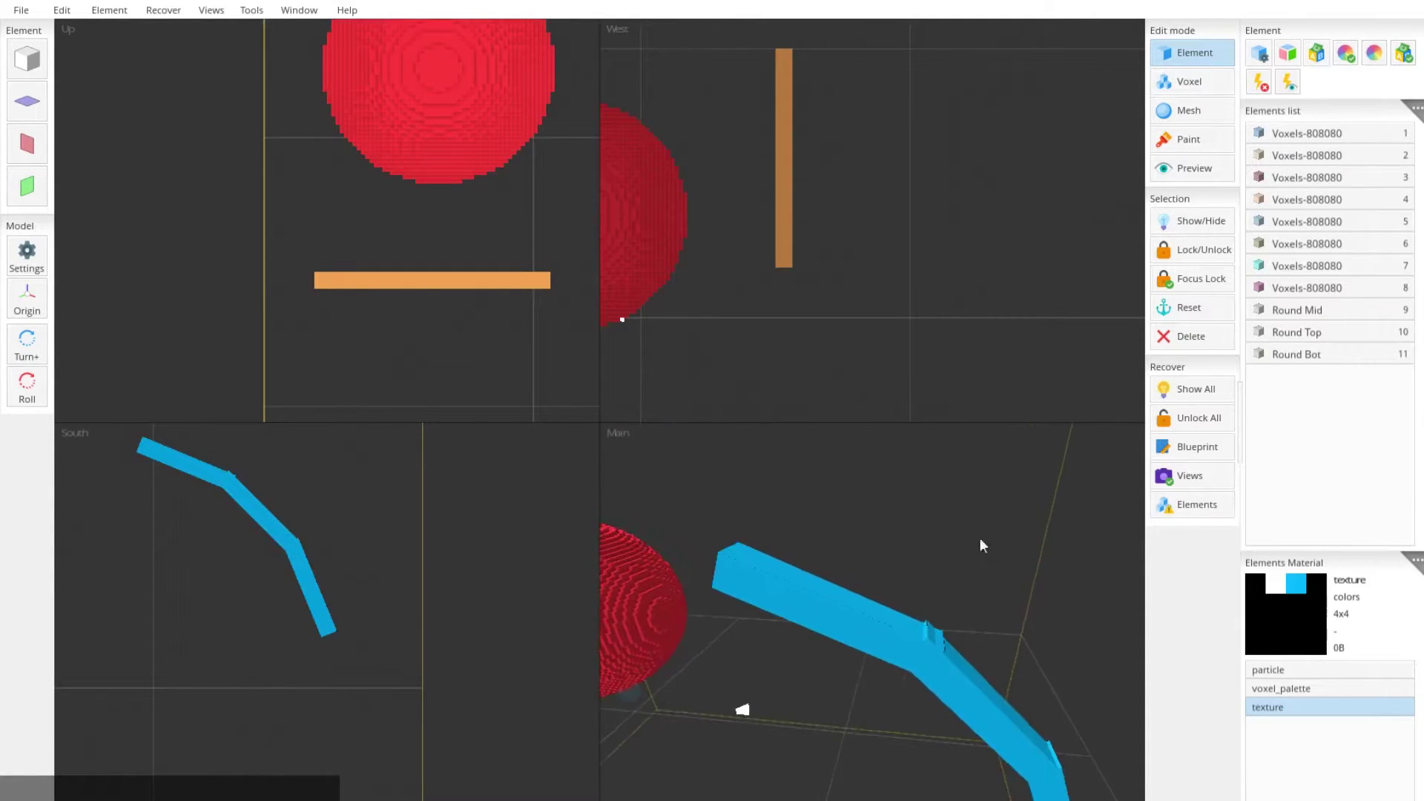
scroll(989, 611, "up", 3)
middle_click_drag(990, 611, 998, 574)
scroll(995, 548, "down", 5)
left_click(836, 603)
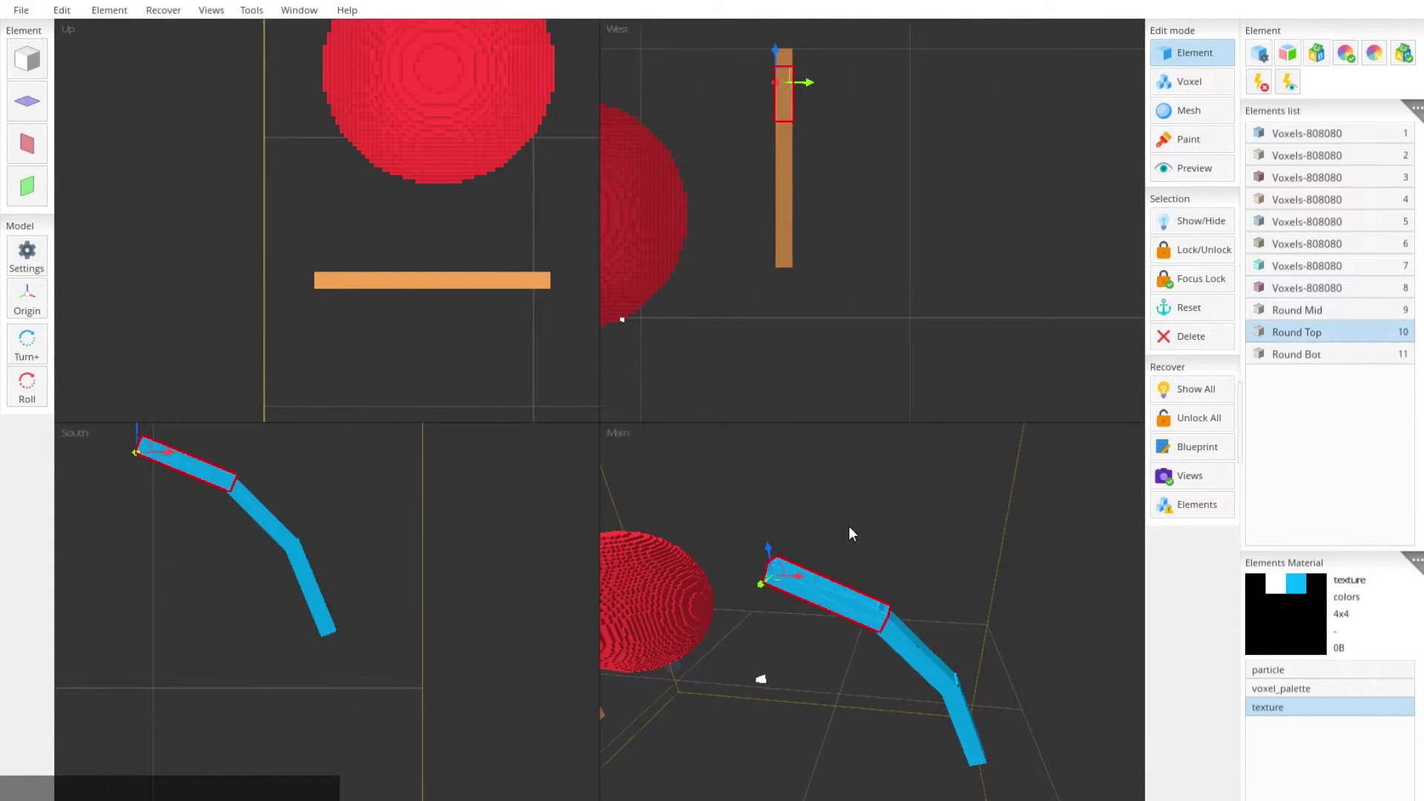
key("e")
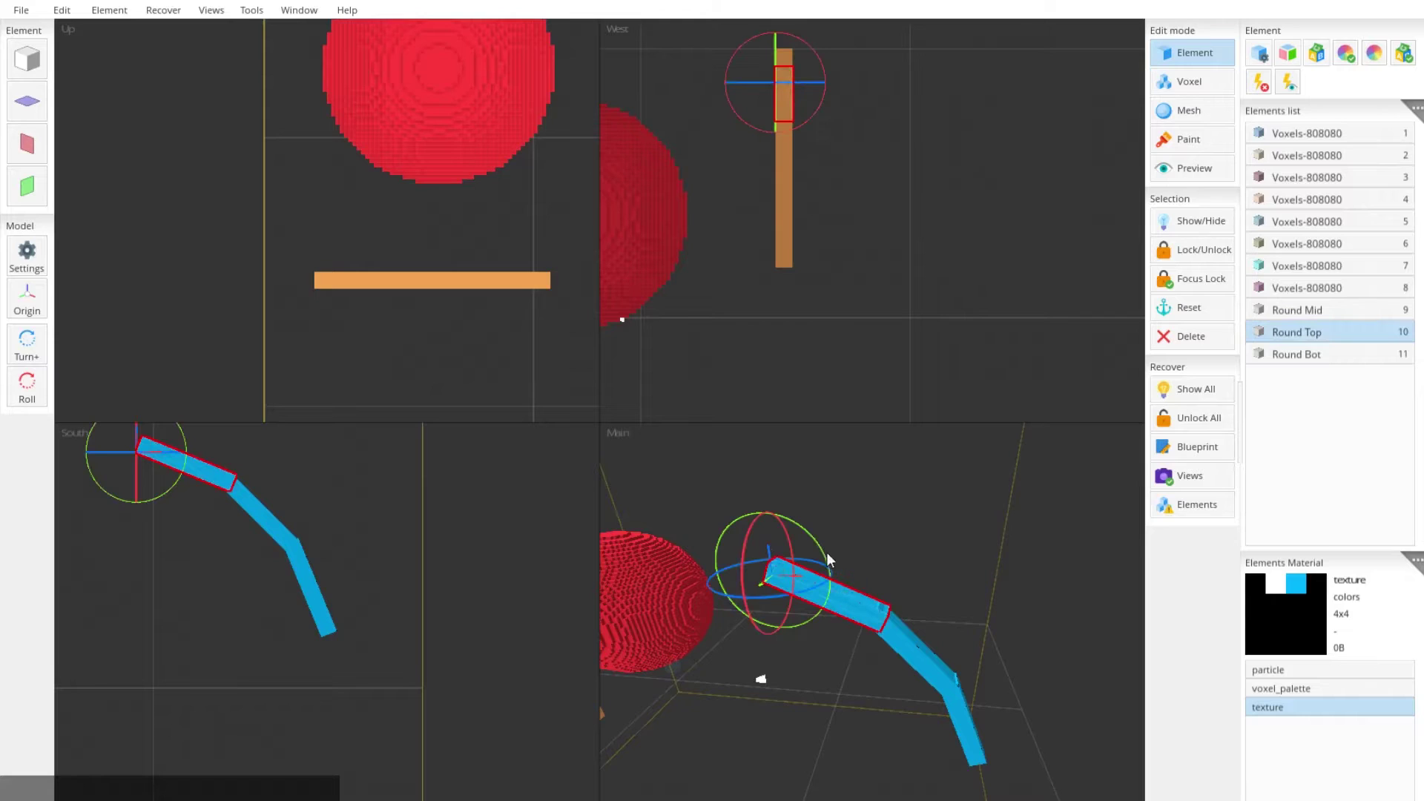
mouse_move(788, 531)
left_mouse_down()
mouse_move(811, 612)
mouse_move(802, 521)
left_mouse_up()
left_click(905, 554)
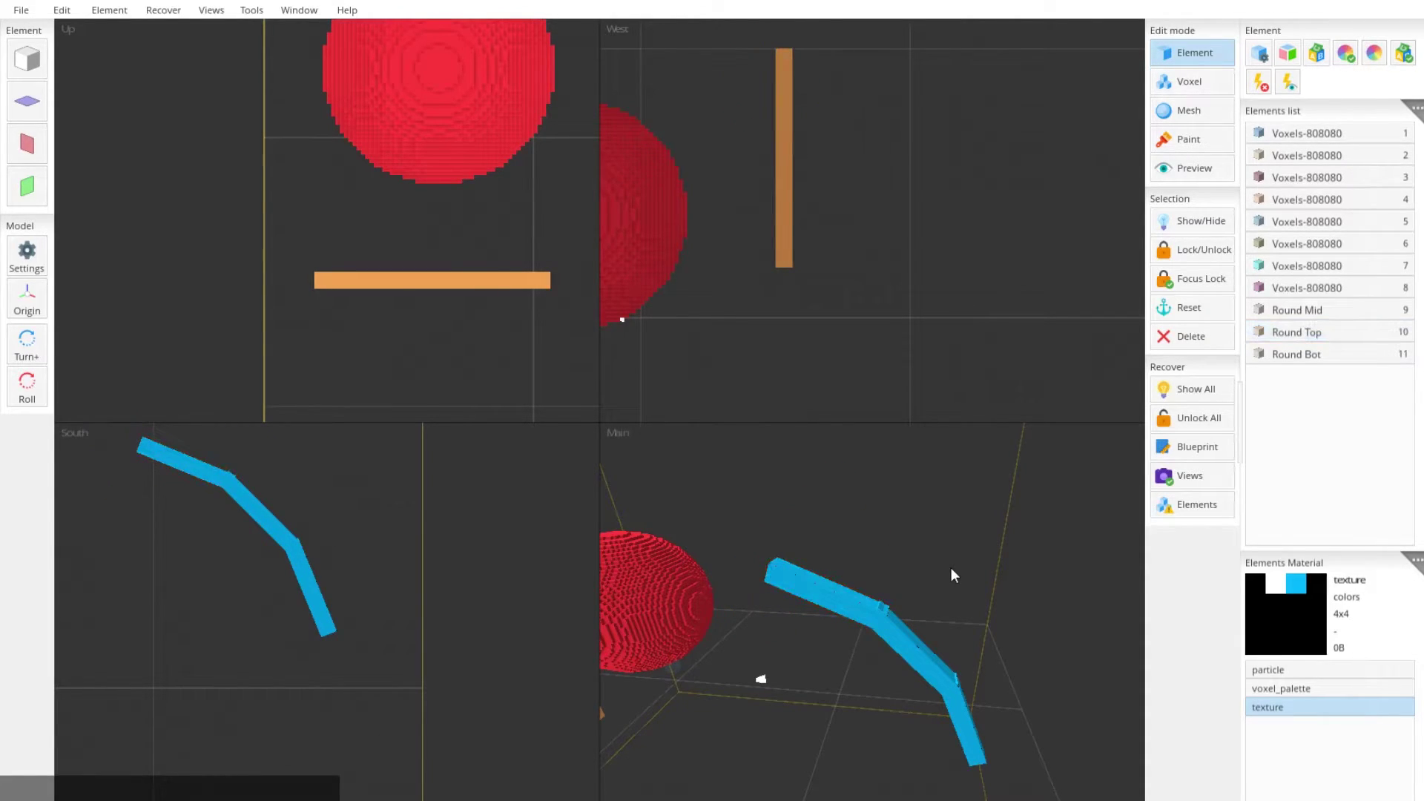
right_click_drag(952, 568, 962, 611)
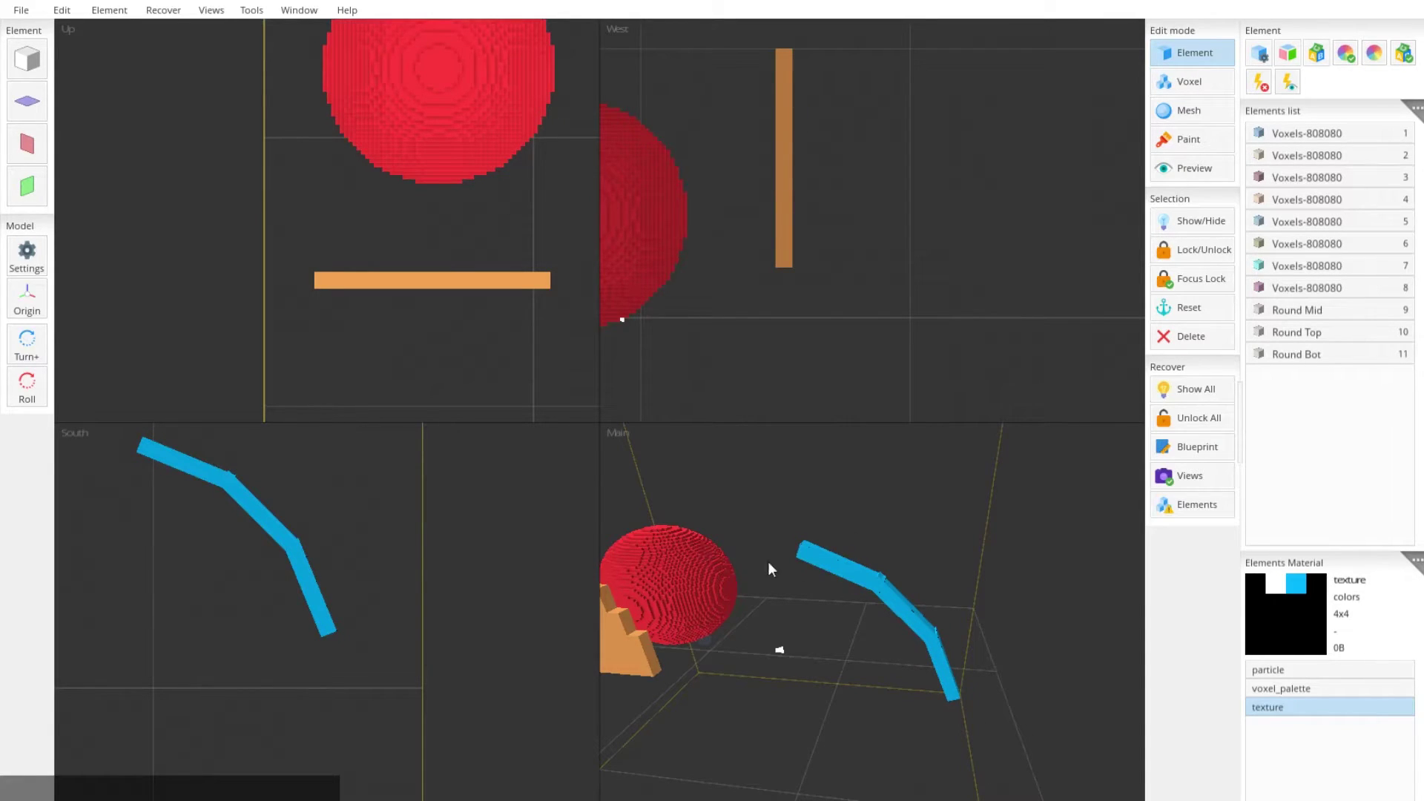
middle_click_drag(1017, 663, 997, 658)
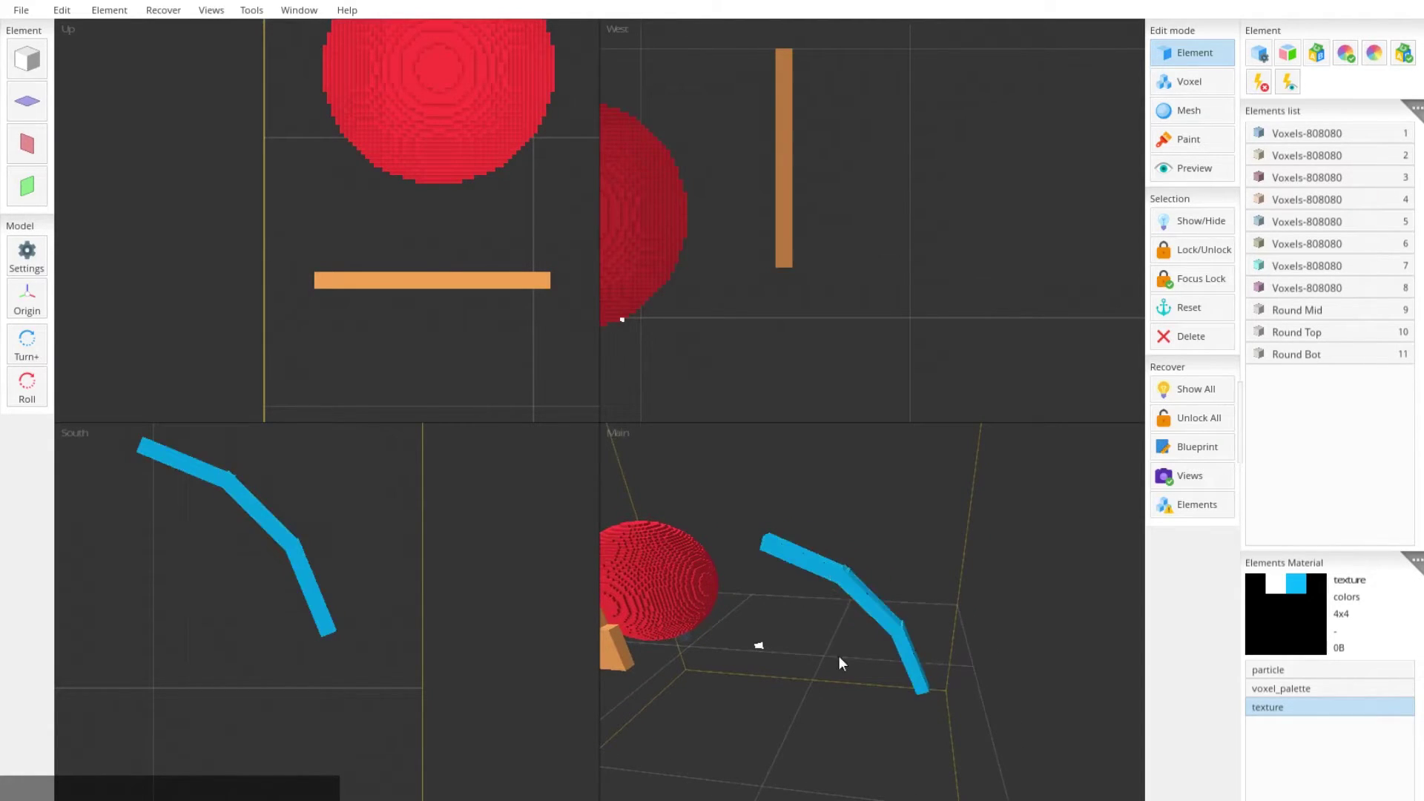
middle_click_drag(838, 656, 891, 616)
scroll(891, 615, "up", 1)
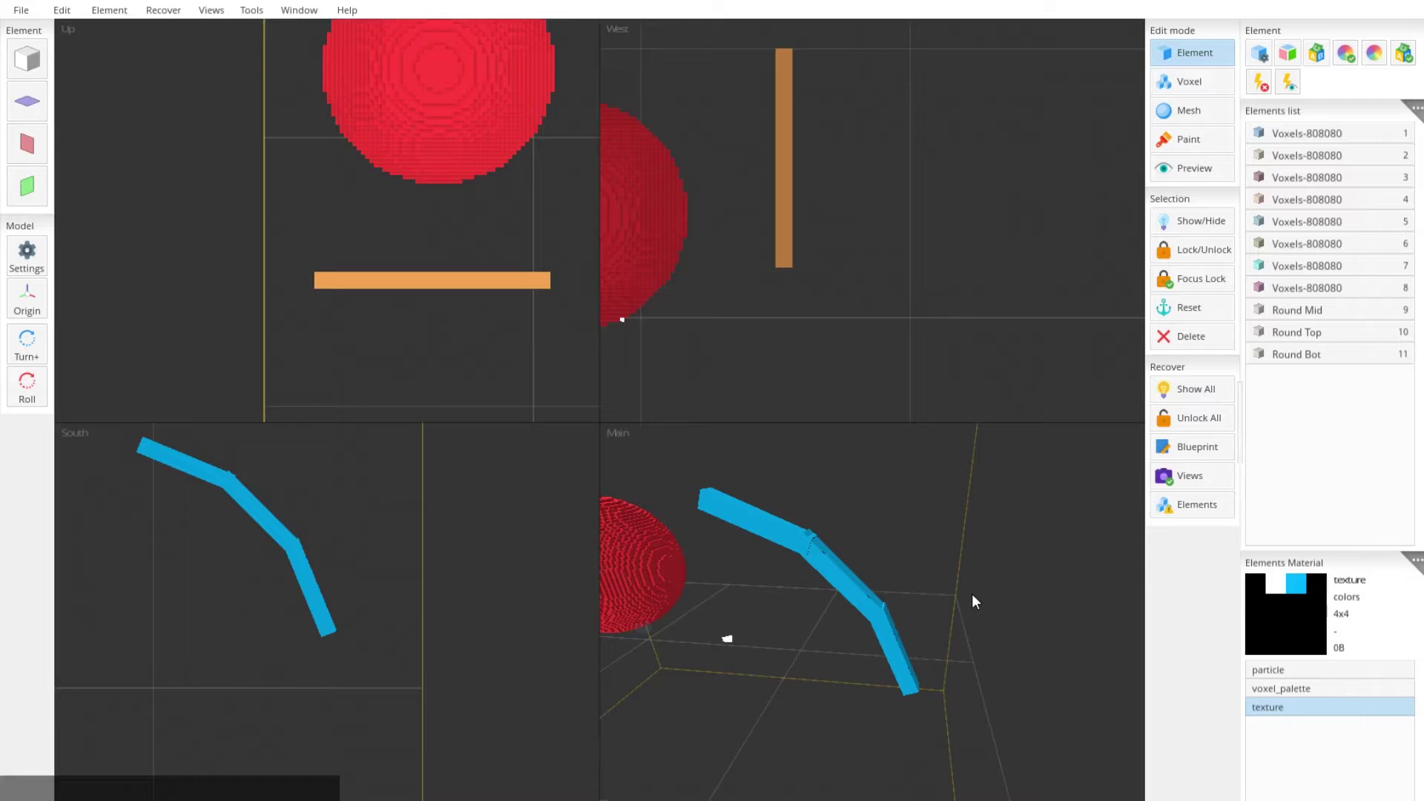
scroll(847, 569, "up", 5)
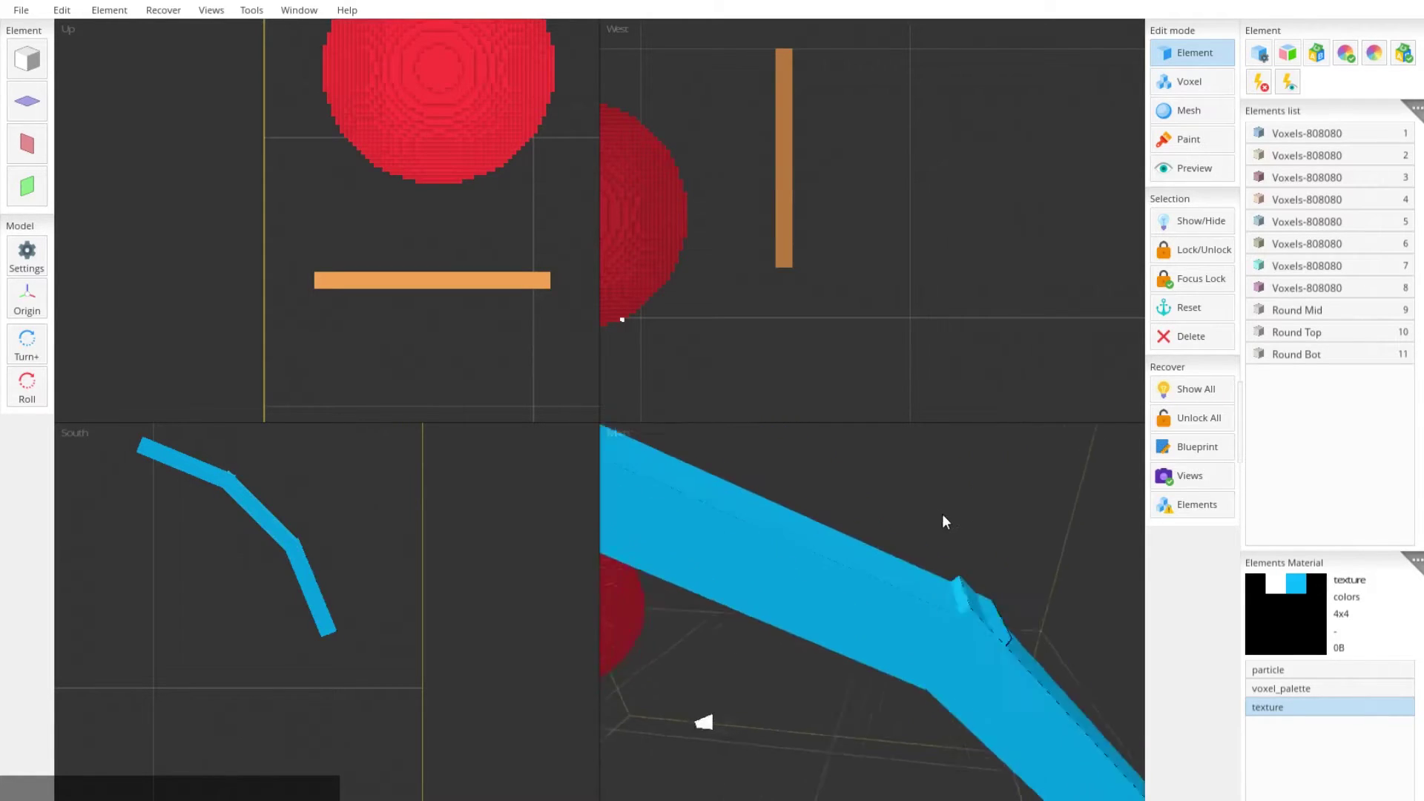
right_click_drag(949, 514, 994, 528)
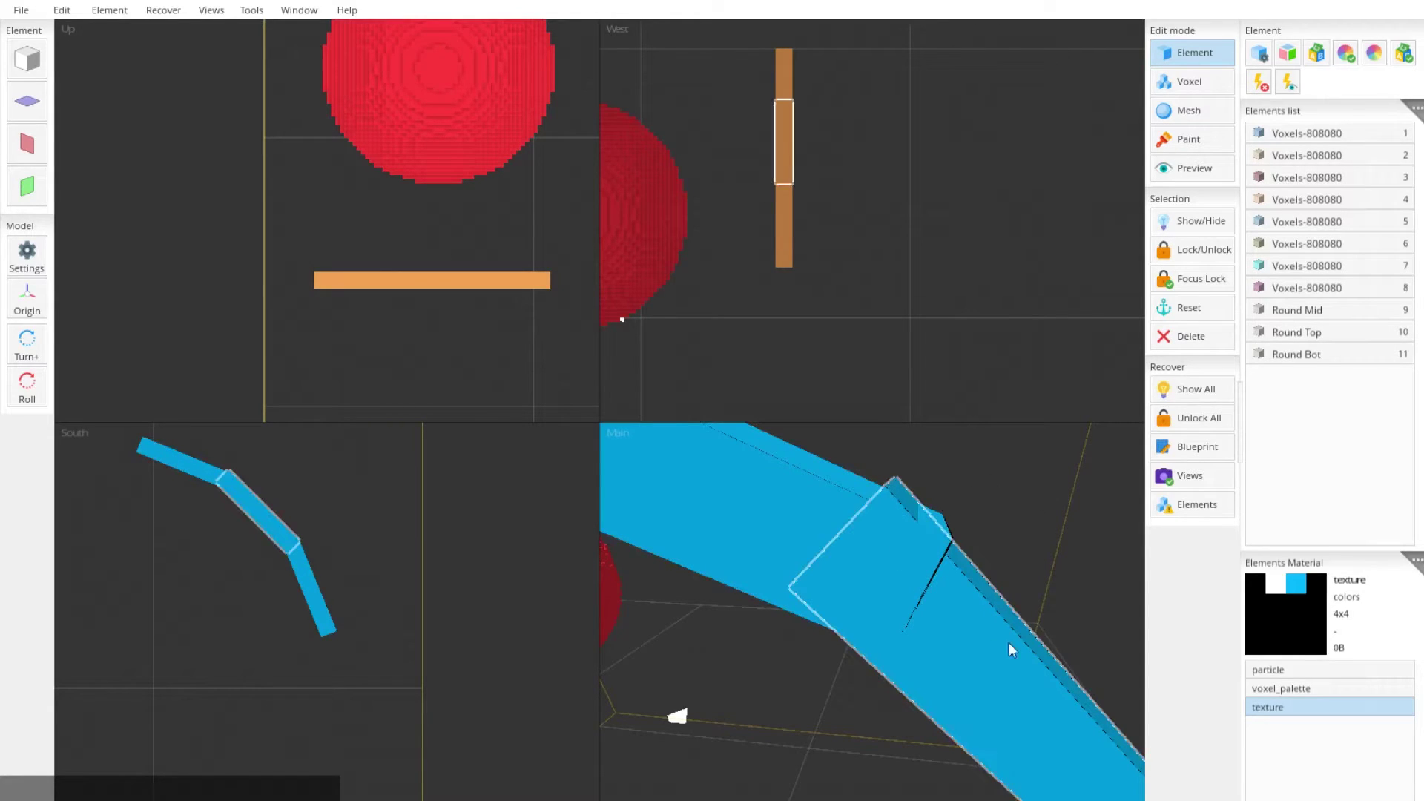
right_click_drag(979, 526, 900, 663)
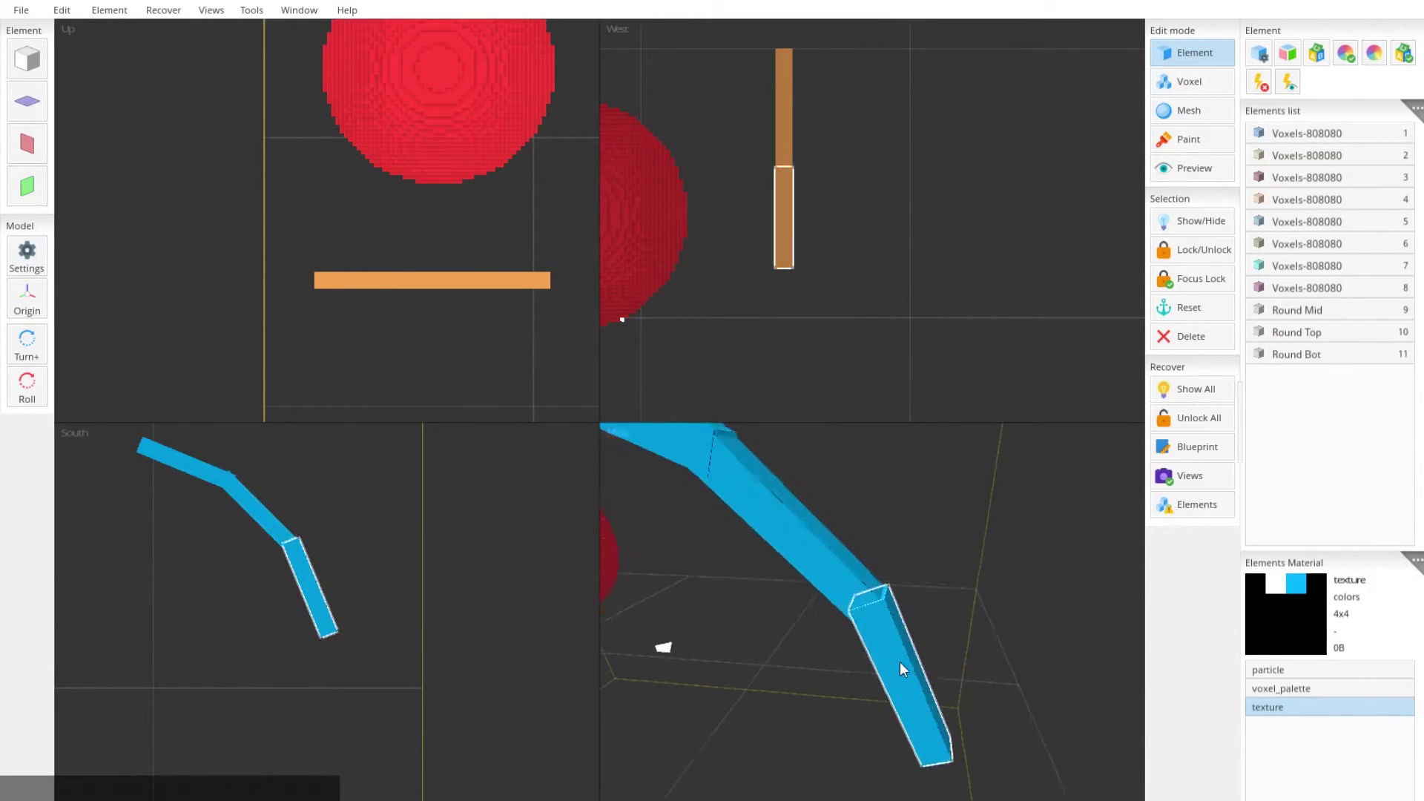
scroll(901, 662, "up", 3)
scroll(899, 662, "down", 2)
right_click_drag(941, 580, 807, 620)
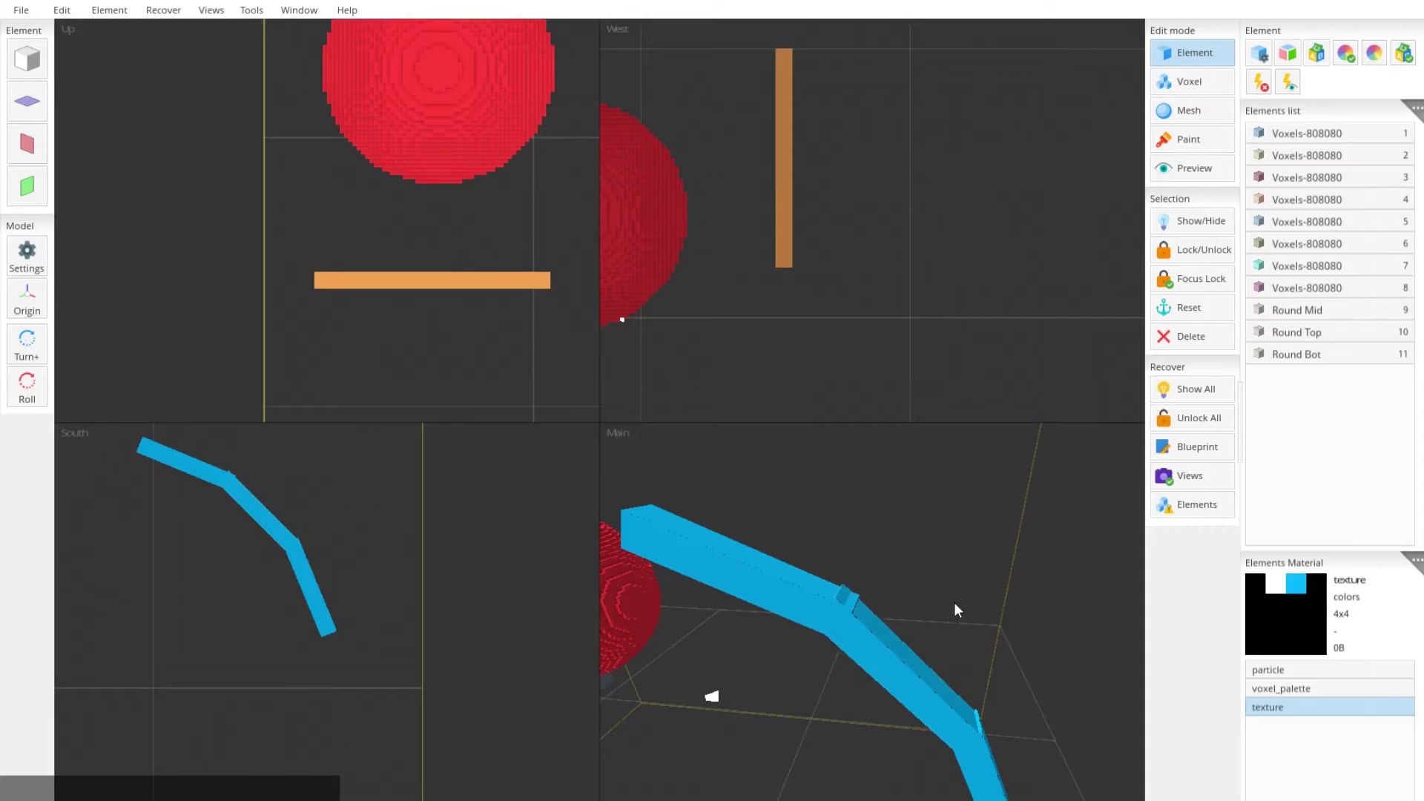
mouse_move(943, 609)
right_mouse_down()
mouse_move(970, 602)
mouse_move(953, 604)
right_mouse_up()
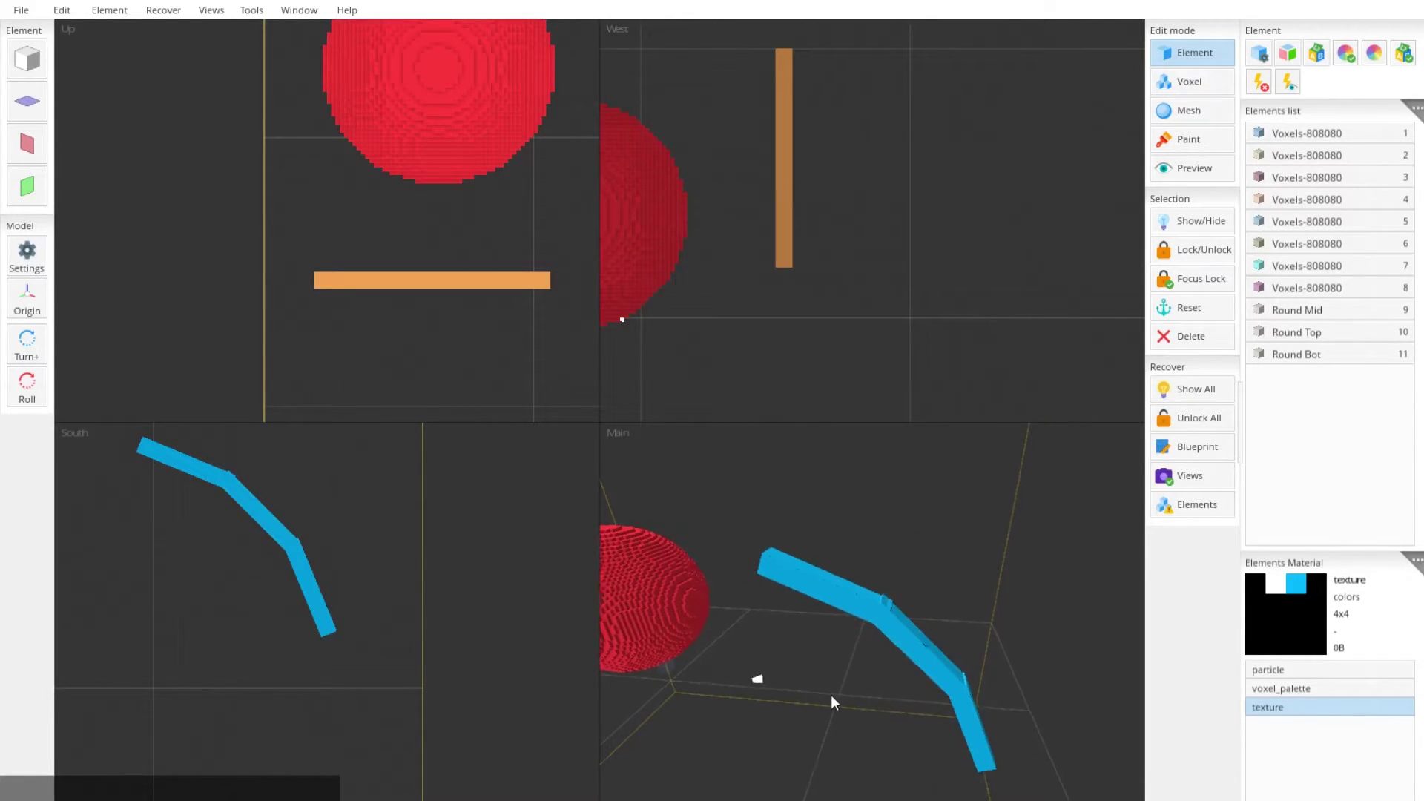
right_click_drag(832, 695, 925, 671)
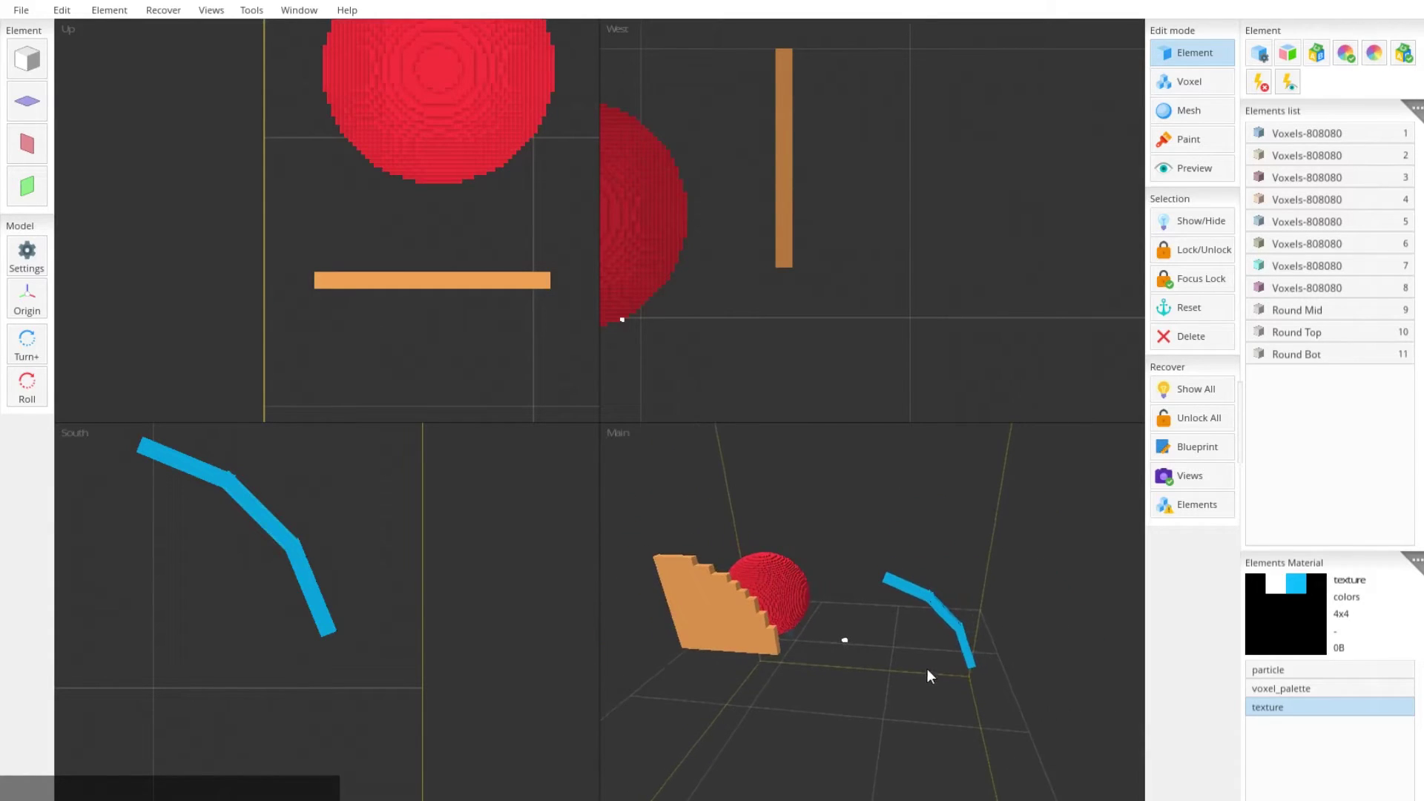
scroll(1022, 625, "up", 5)
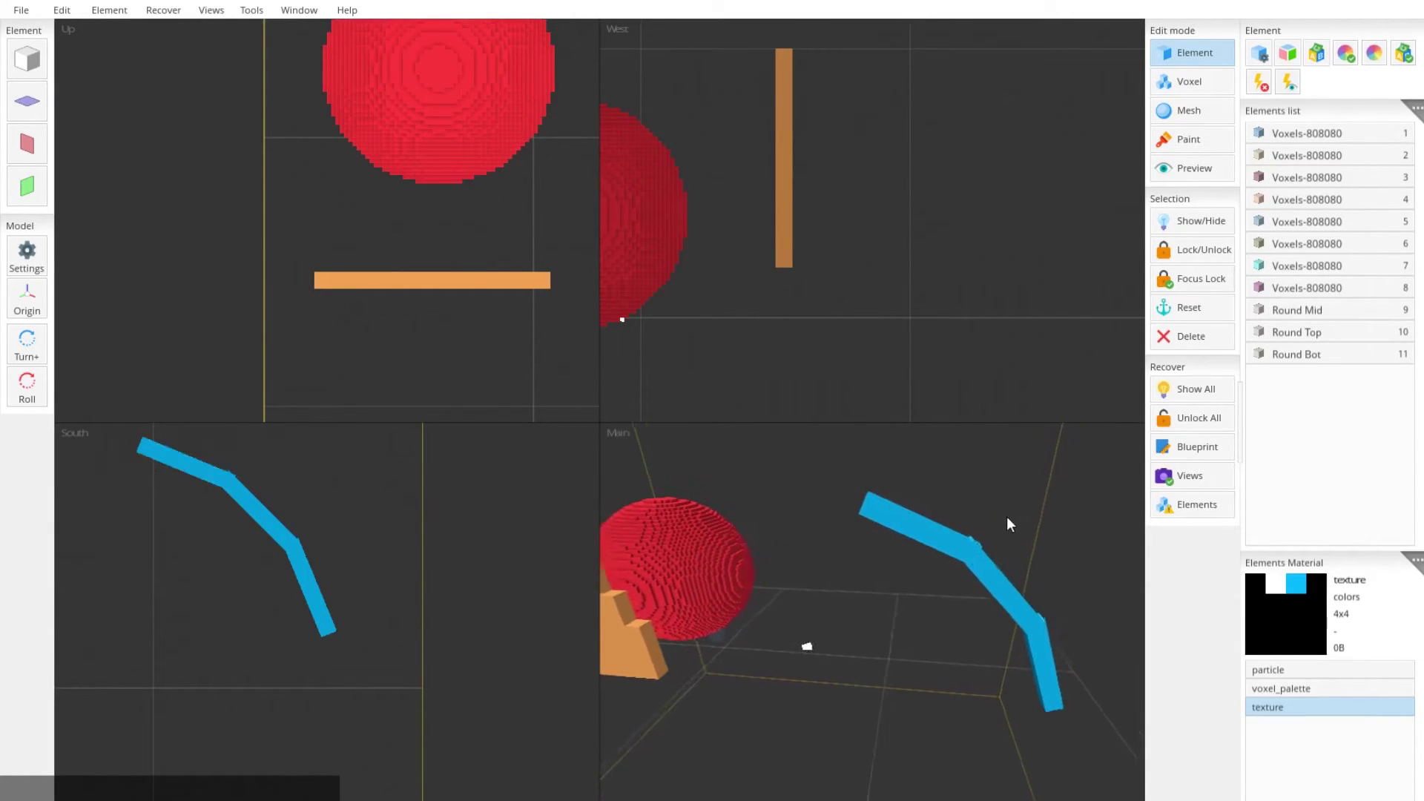
right_click_drag(1060, 501, 907, 586)
scroll(1025, 590, "up", 4)
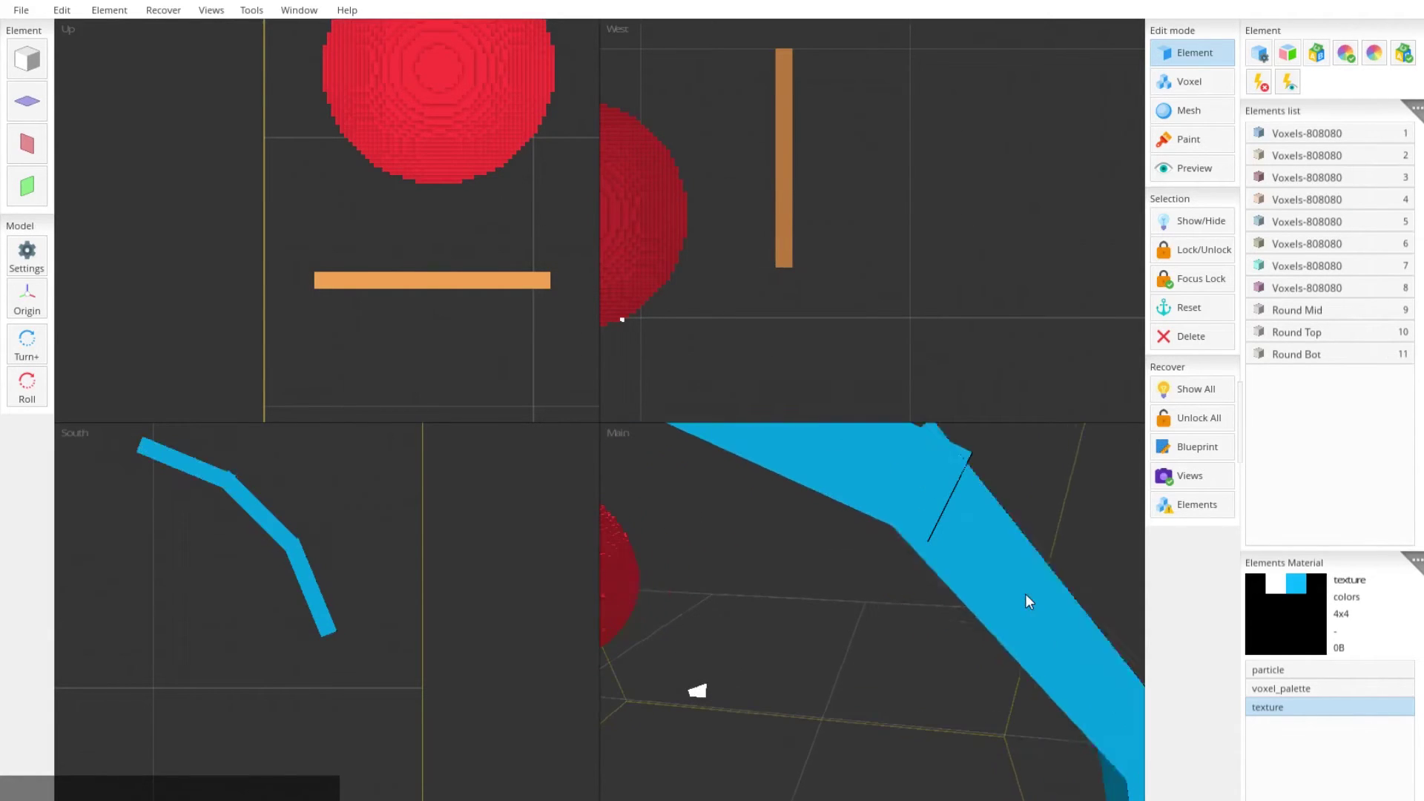
scroll(1050, 500, "down", 1)
scroll(1014, 528, "up", 2)
scroll(1015, 529, "down", 2)
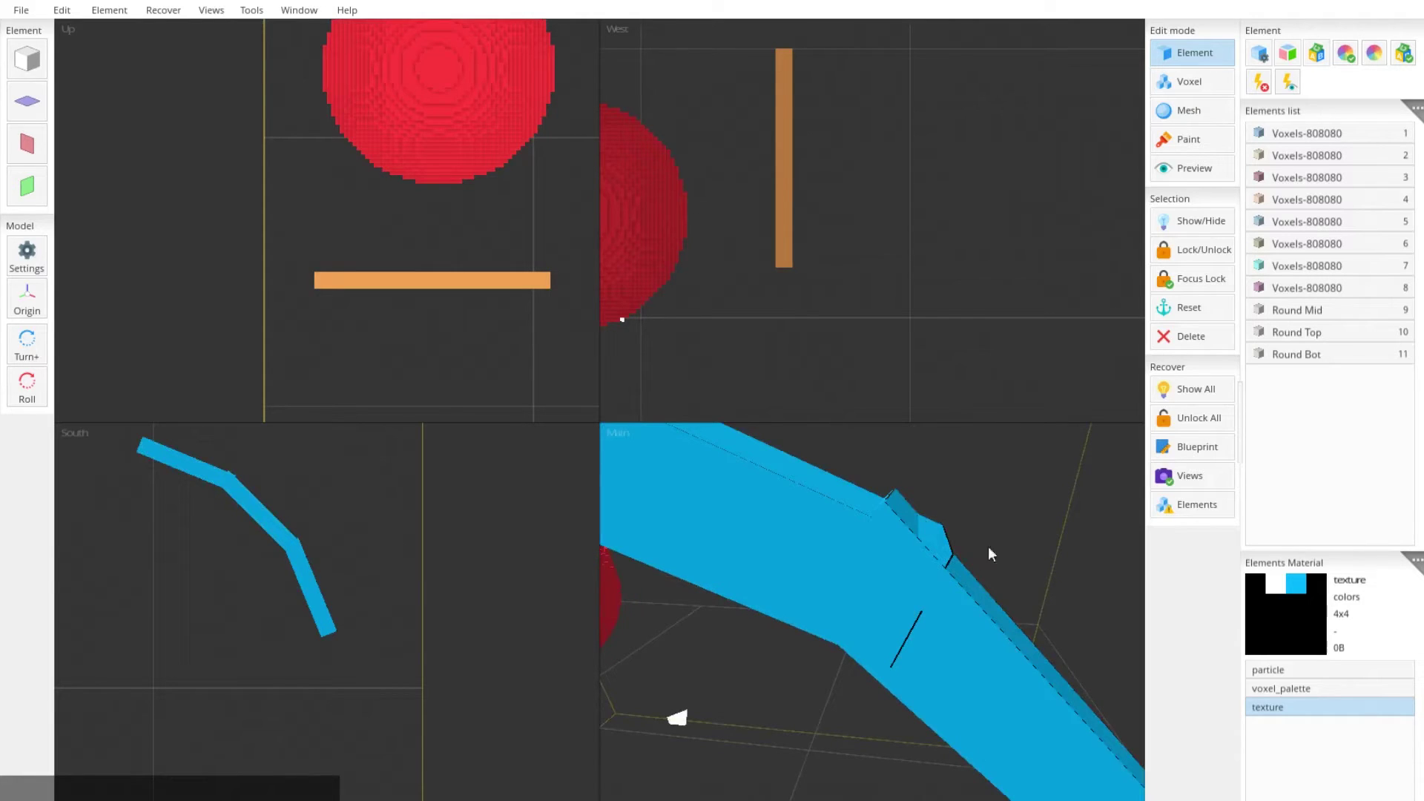
scroll(943, 572, "down", 2)
scroll(901, 596, "up", 3)
scroll(923, 604, "up", 2)
scroll(961, 528, "up", 2)
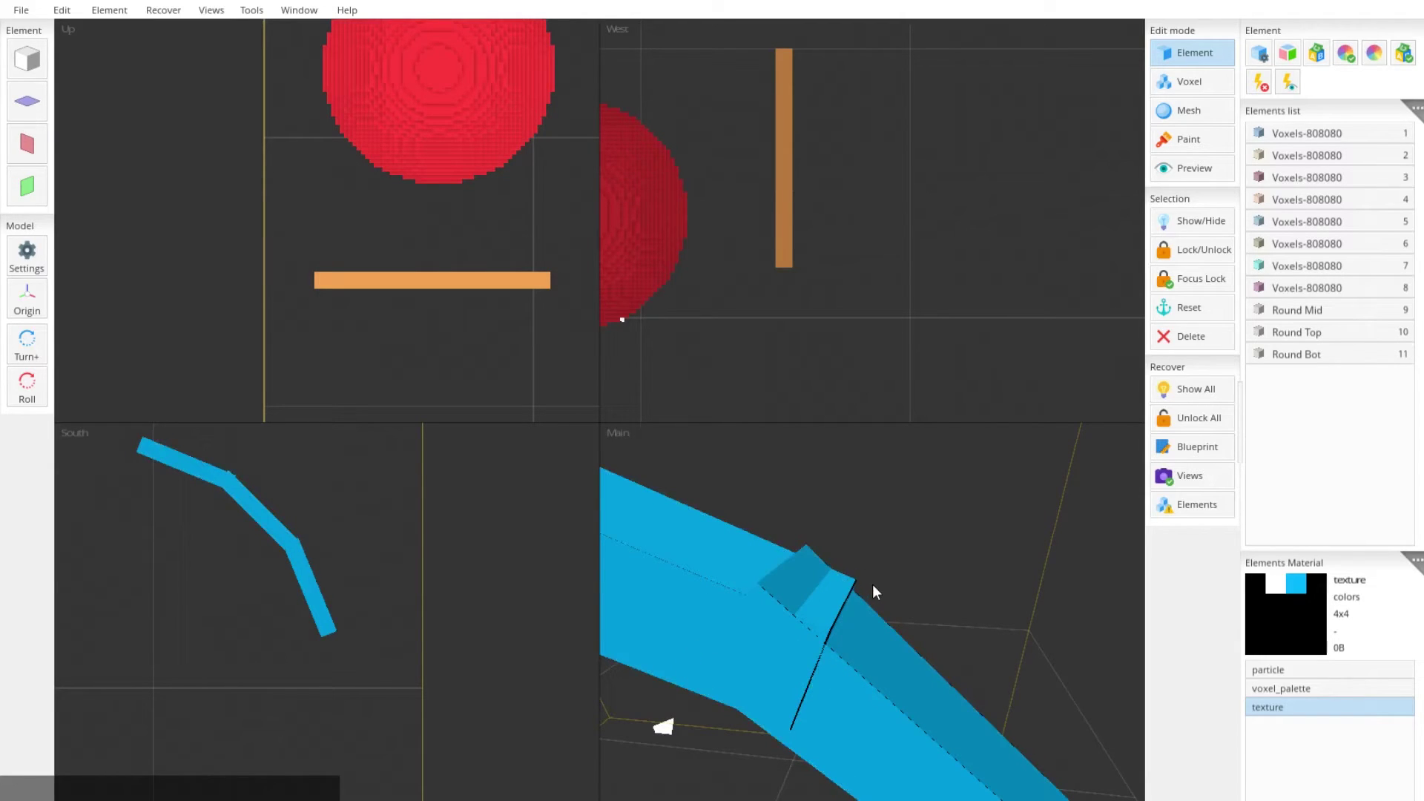
scroll(872, 583, "down", 3)
scroll(913, 557, "down", 5)
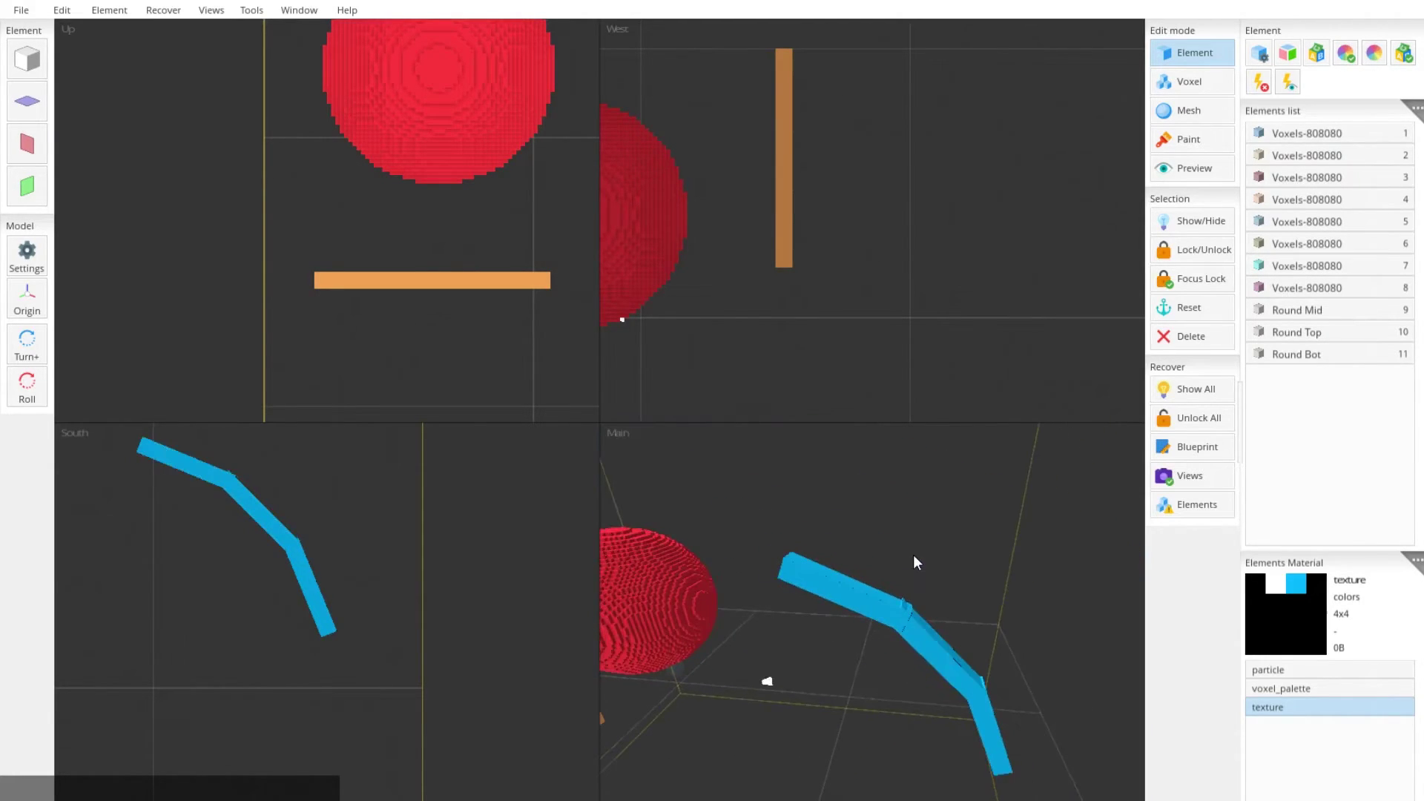
middle_click_drag(821, 632, 892, 644)
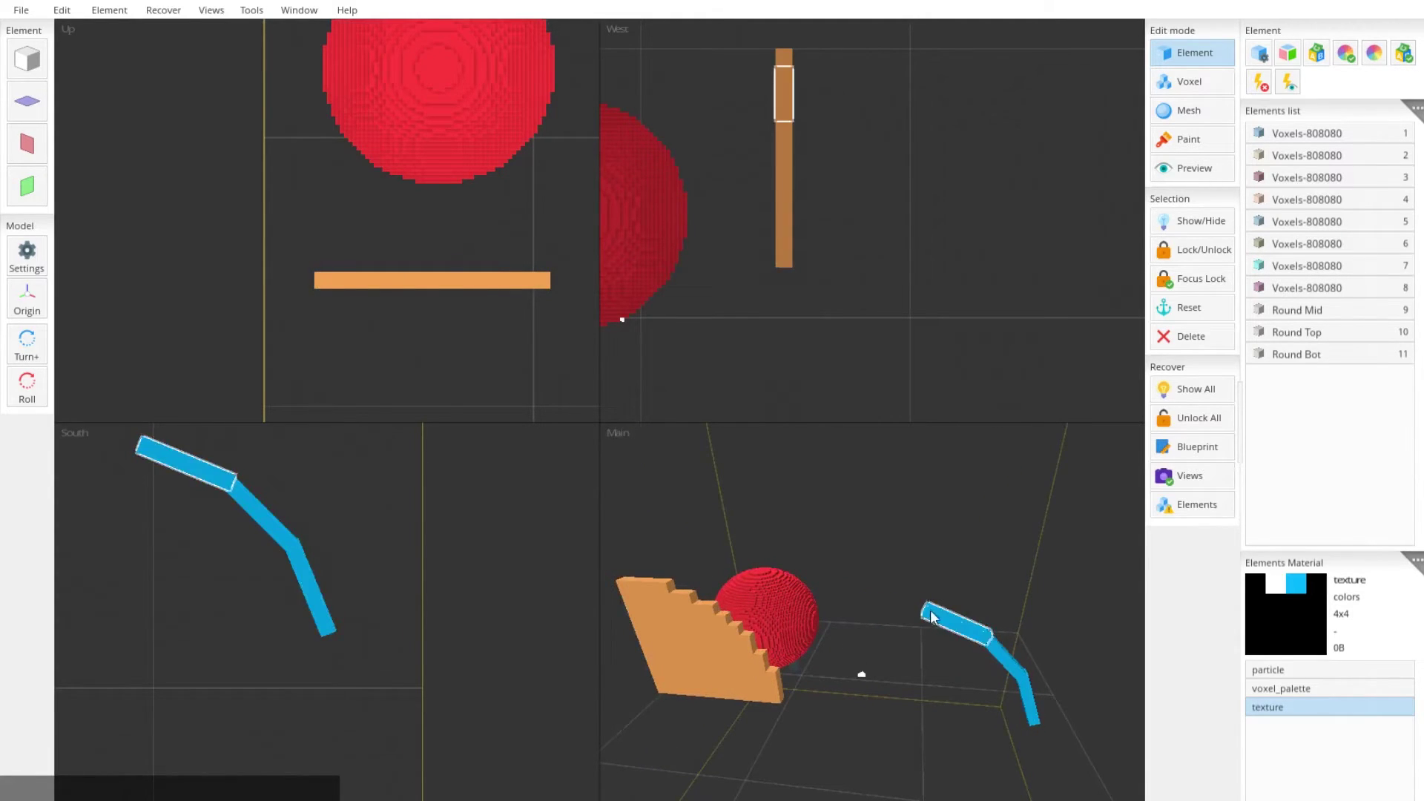
middle_click_drag(1057, 589, 1012, 596)
scroll(1012, 595, "up", 8)
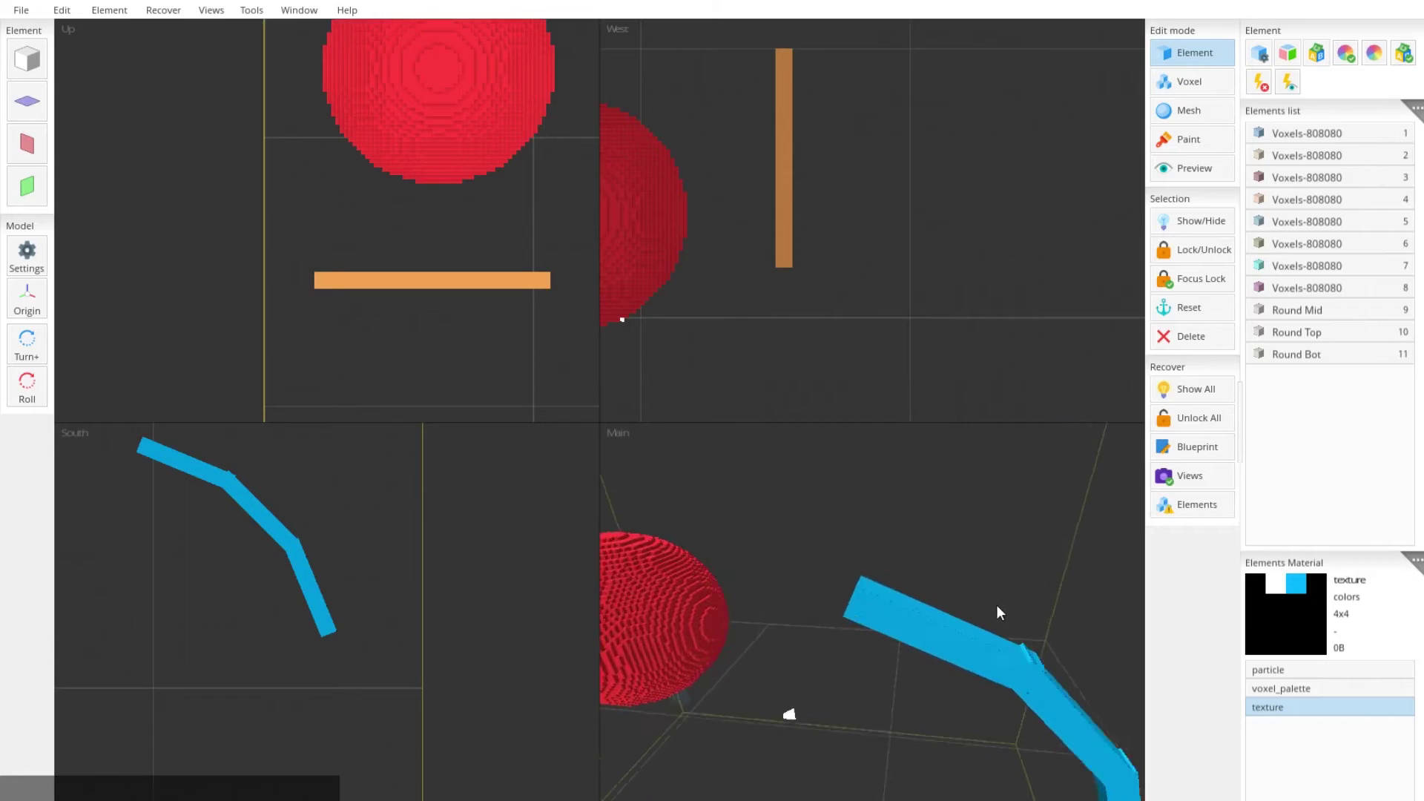
middle_click_drag(971, 551, 985, 544)
left_click(787, 538)
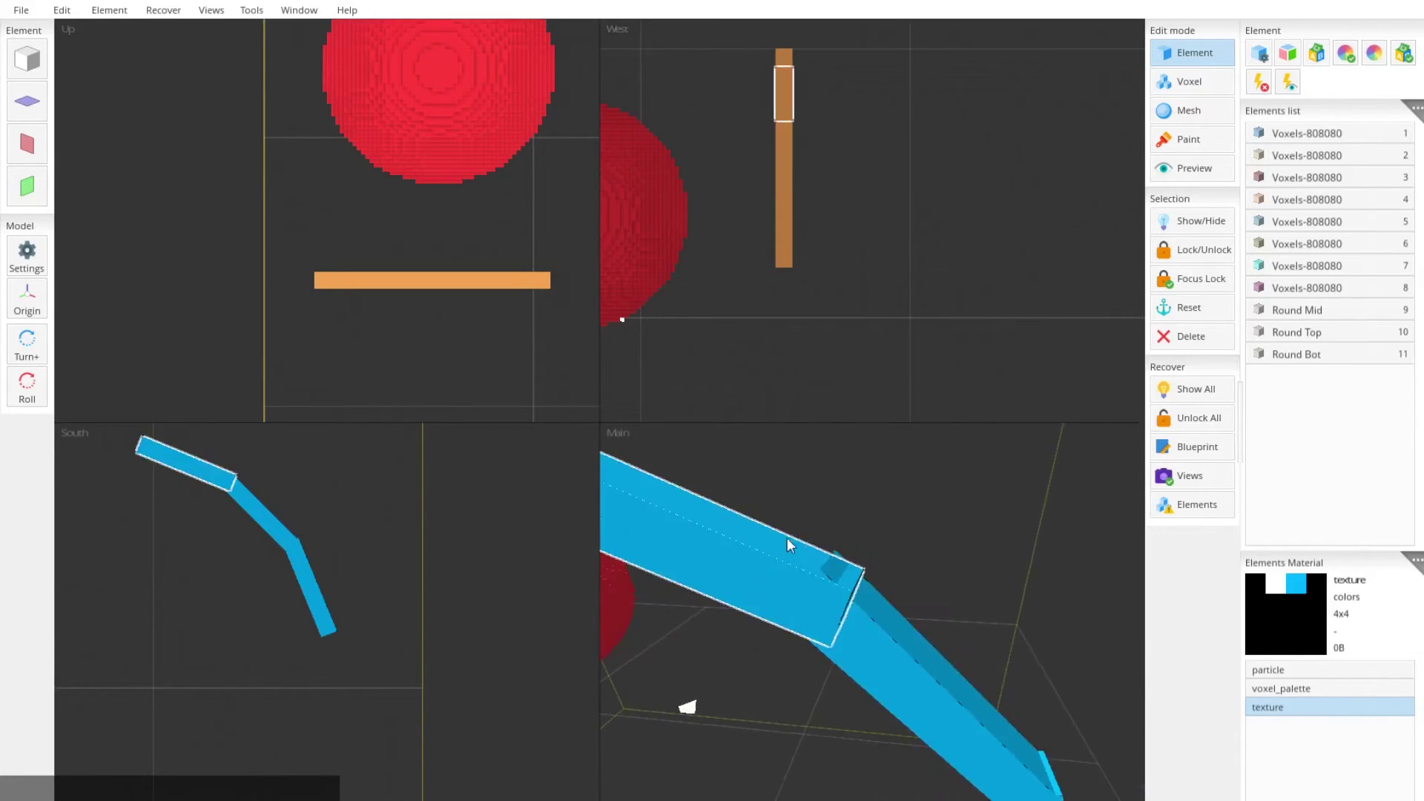
left_click(939, 667)
scroll(942, 665, "down", 3)
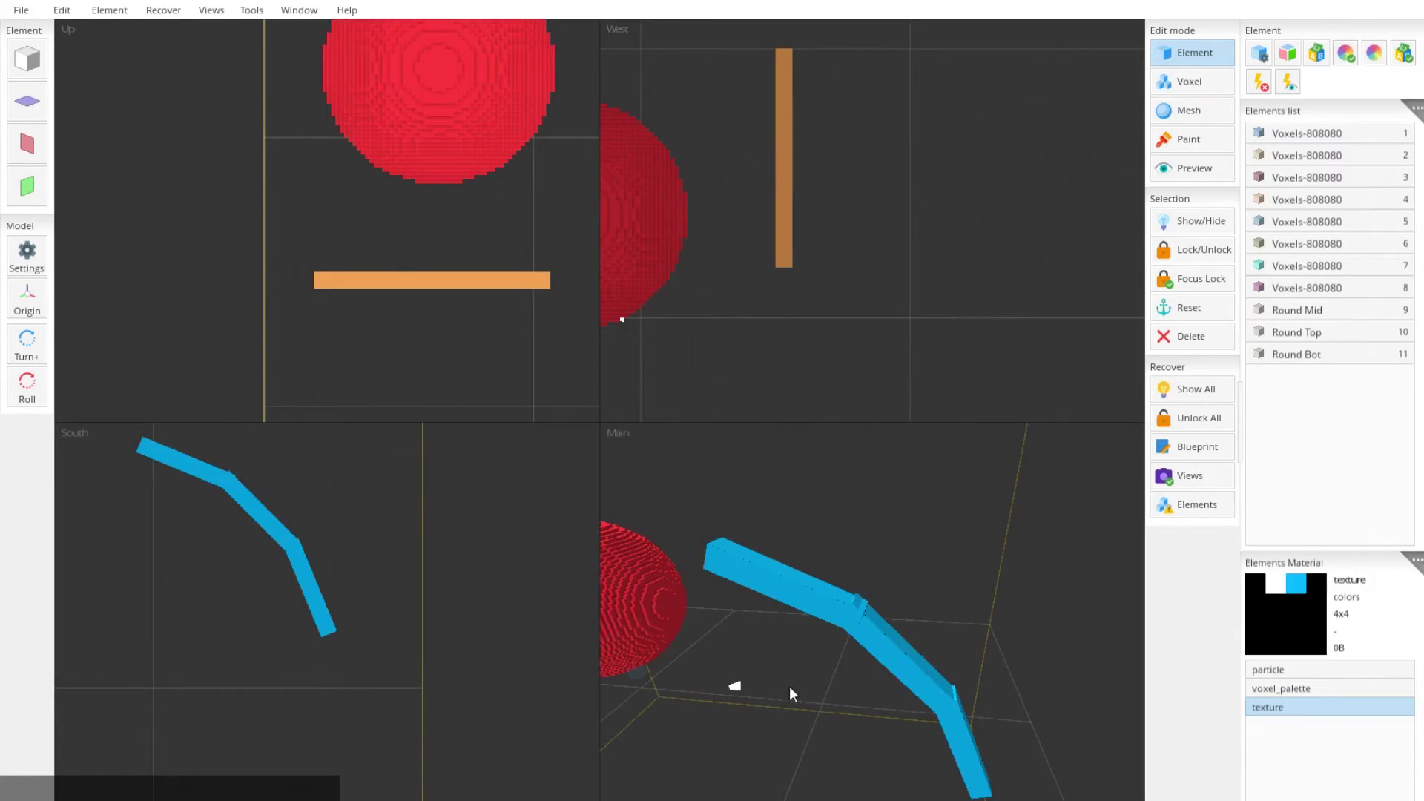
middle_click_drag(790, 687, 845, 649)
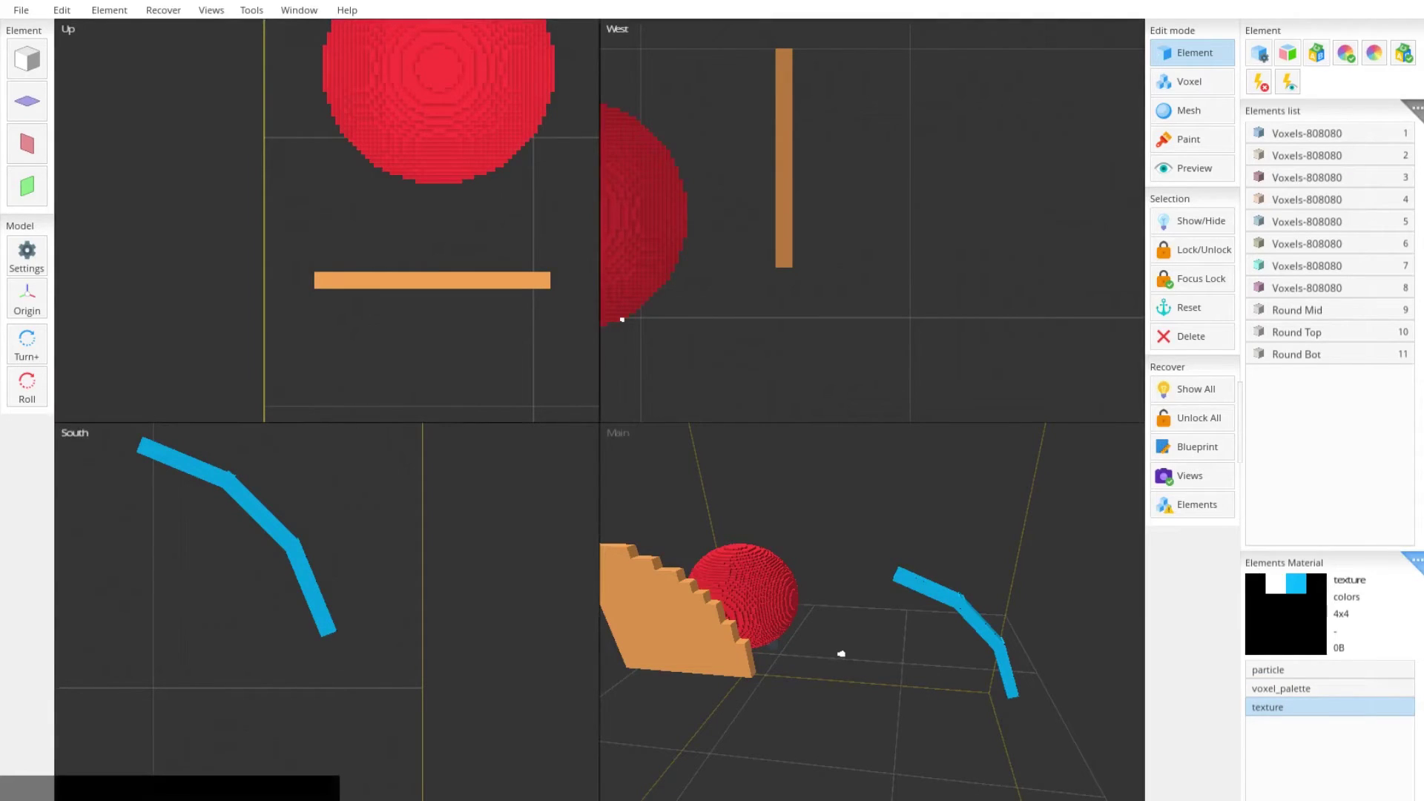
middle_click_drag(851, 520, 892, 517)
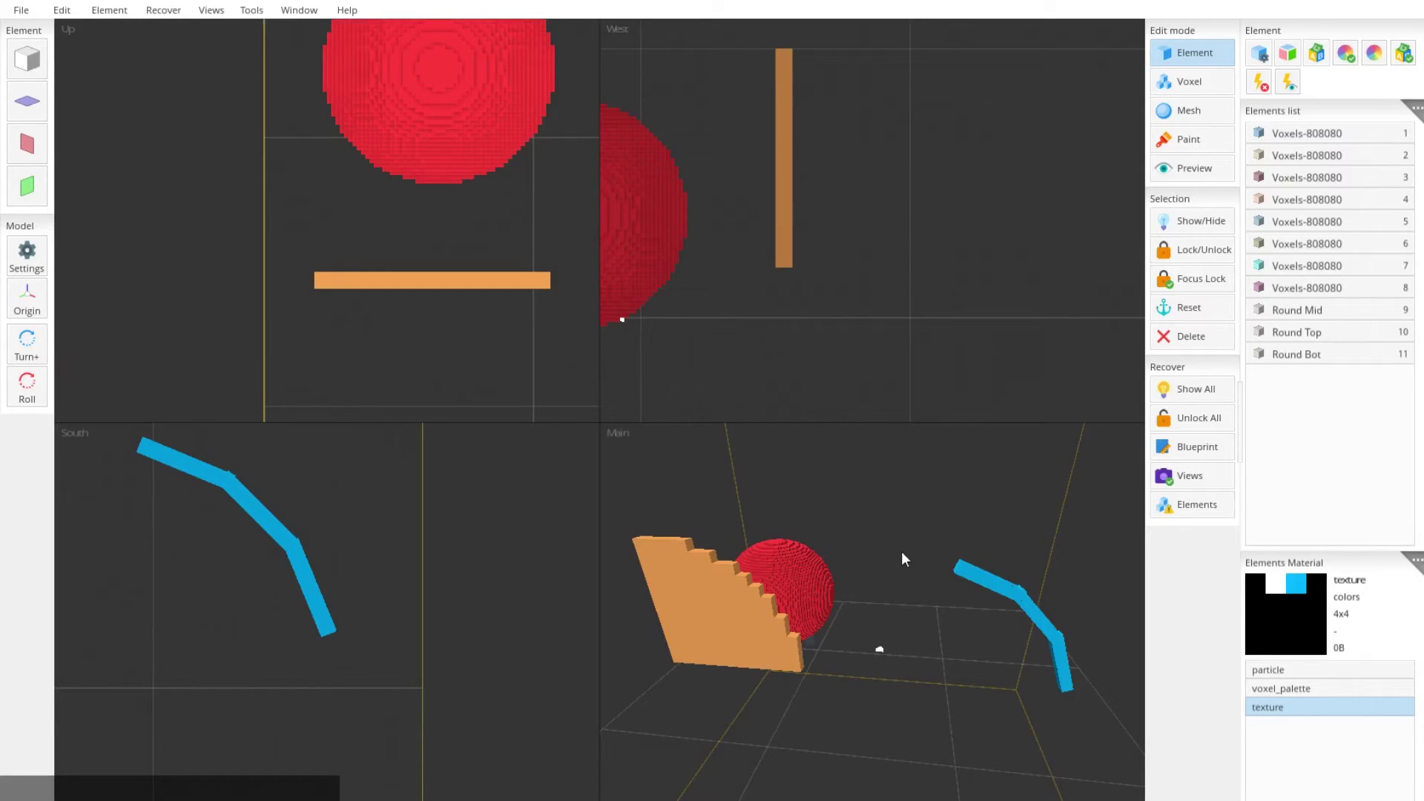
middle_click_drag(903, 554, 897, 649)
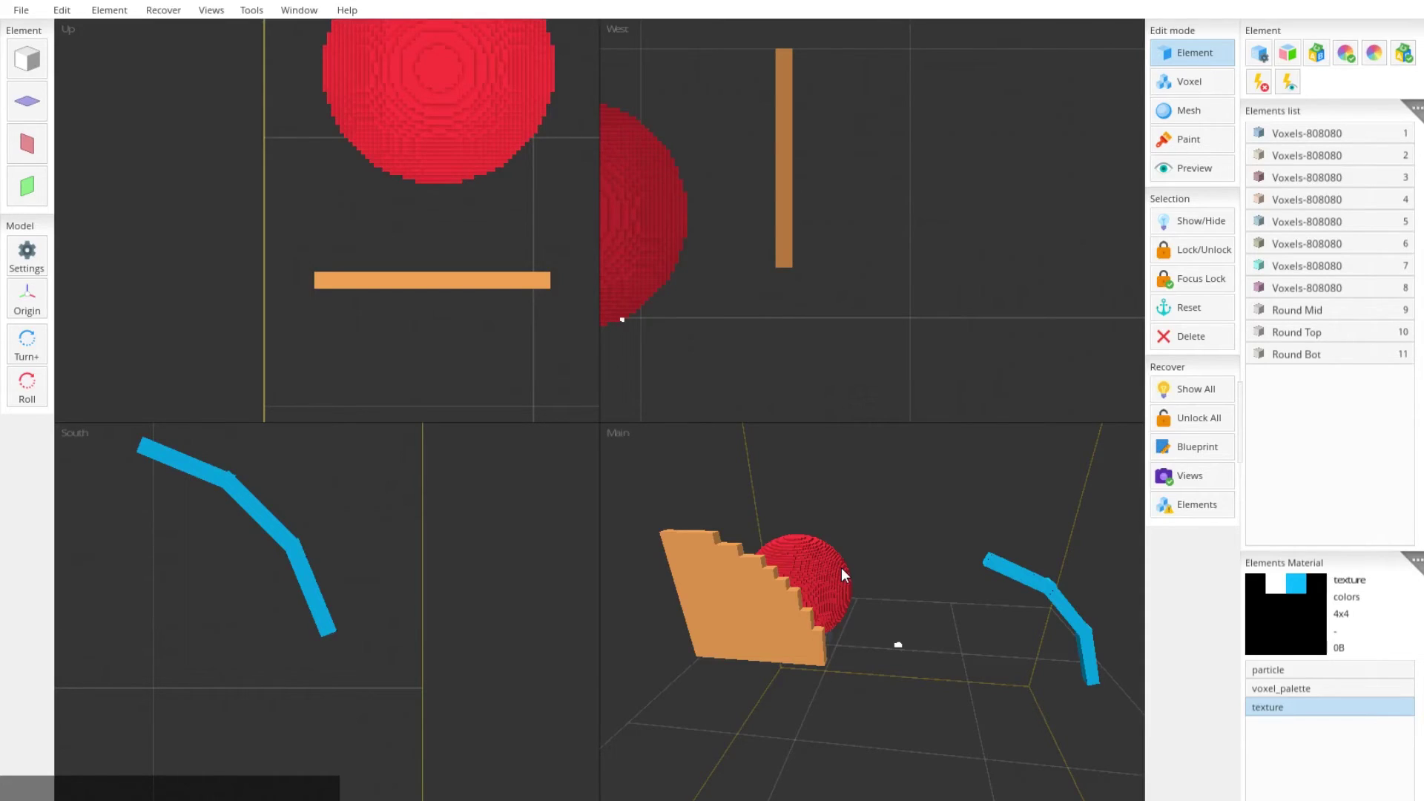
middle_click_drag(1022, 668, 907, 697)
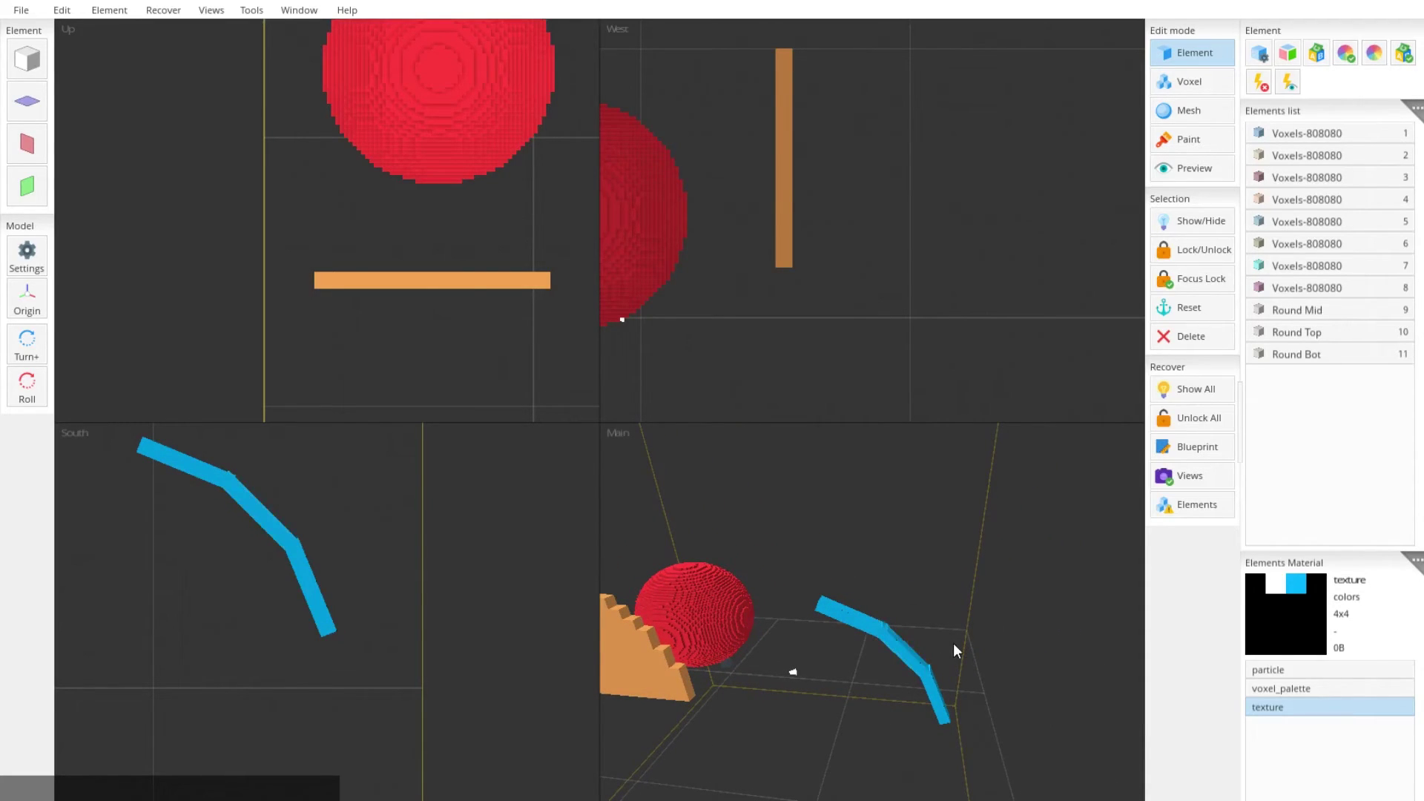
middle_click_drag(816, 744, 859, 716)
scroll(859, 716, "down", 2)
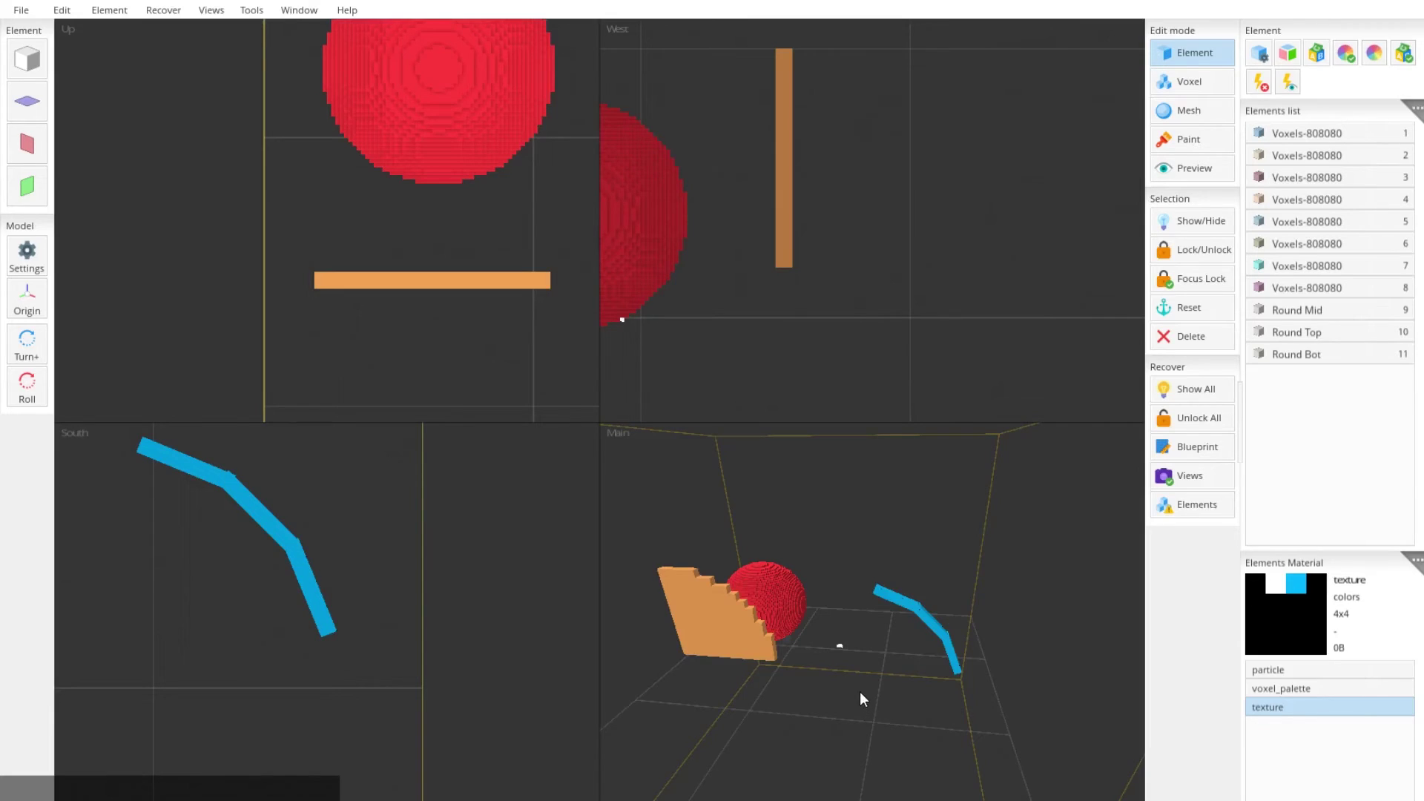
right_click_drag(860, 691, 914, 687)
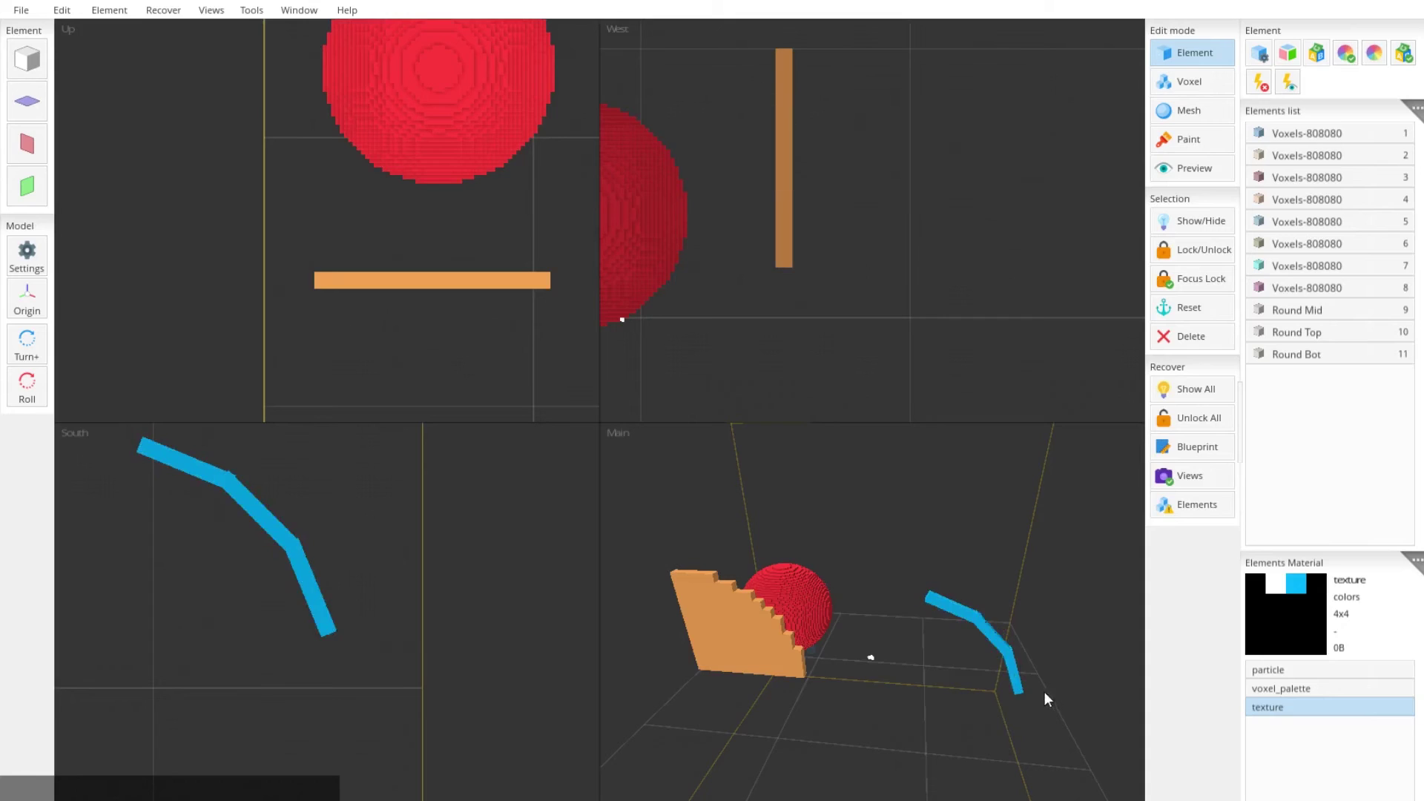
middle_click_drag(814, 712, 860, 692)
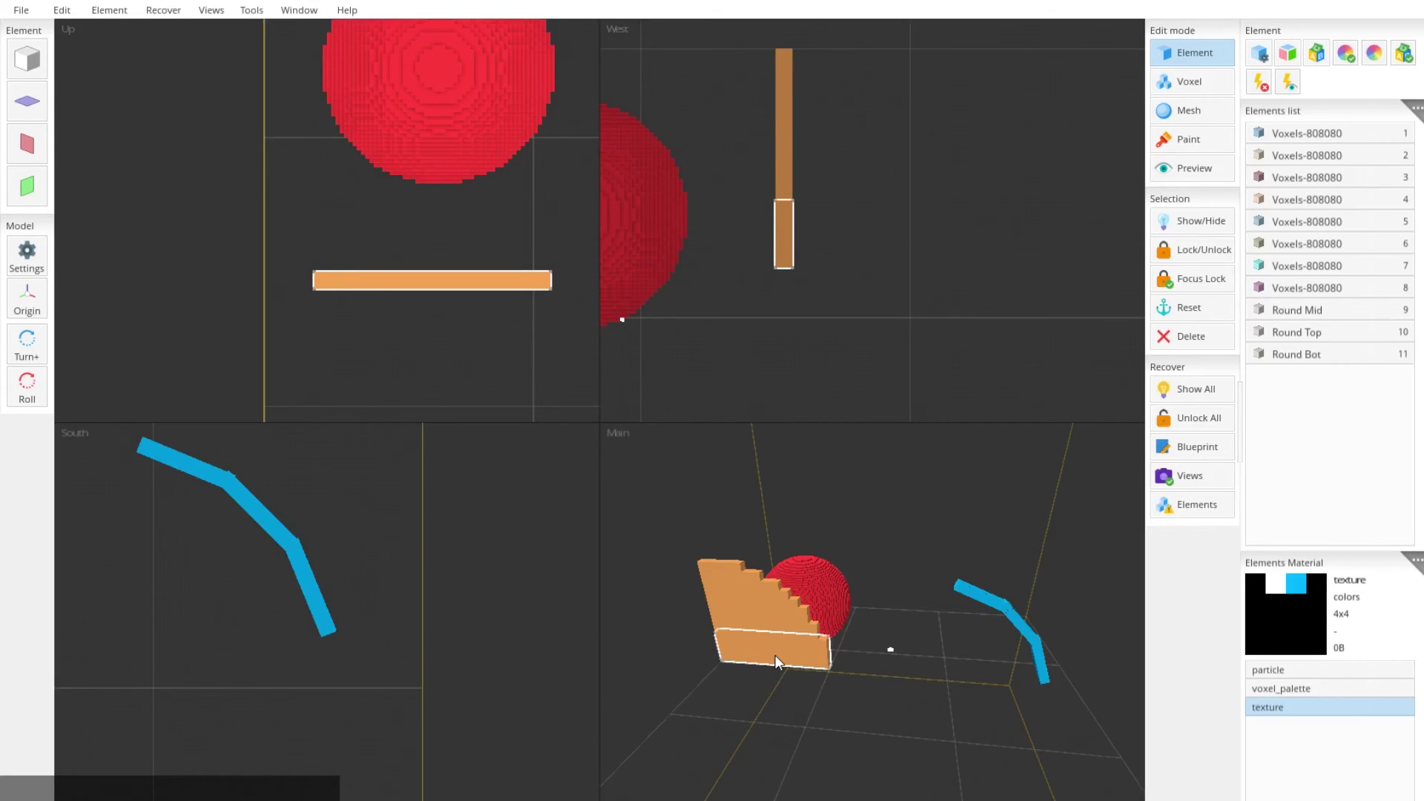
scroll(837, 715, "up", 5)
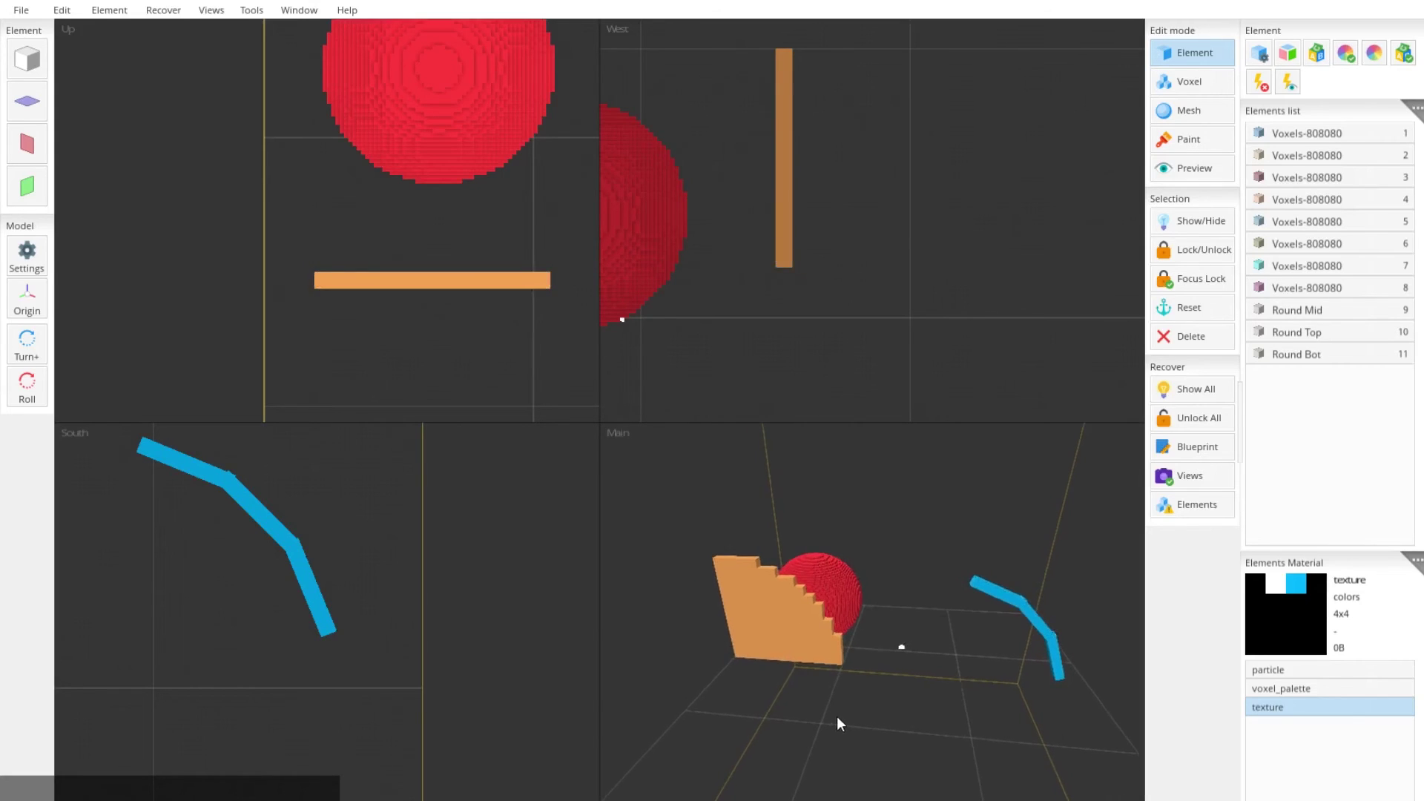
scroll(784, 757, "down", 5)
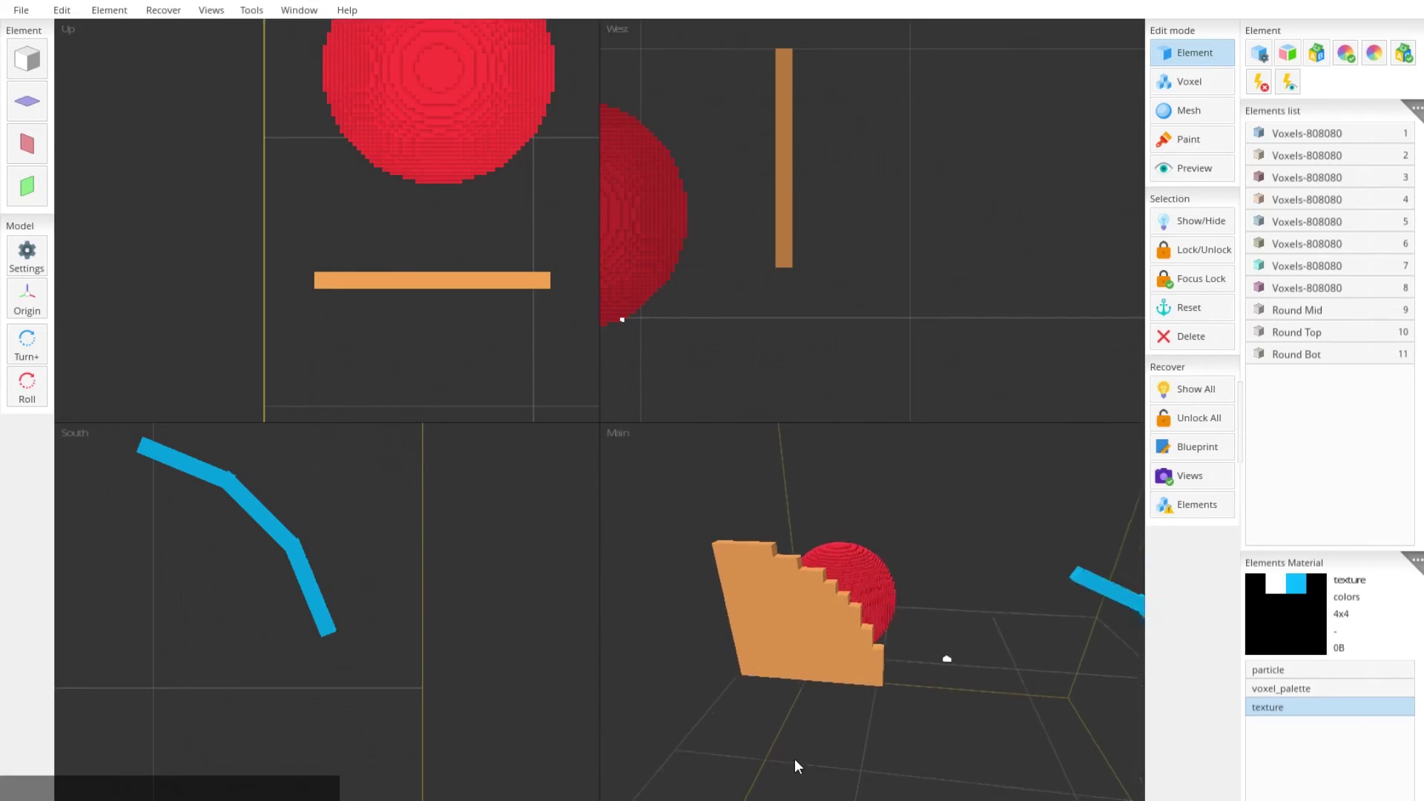
middle_click_drag(963, 713, 808, 702)
scroll(923, 687, "up", 5)
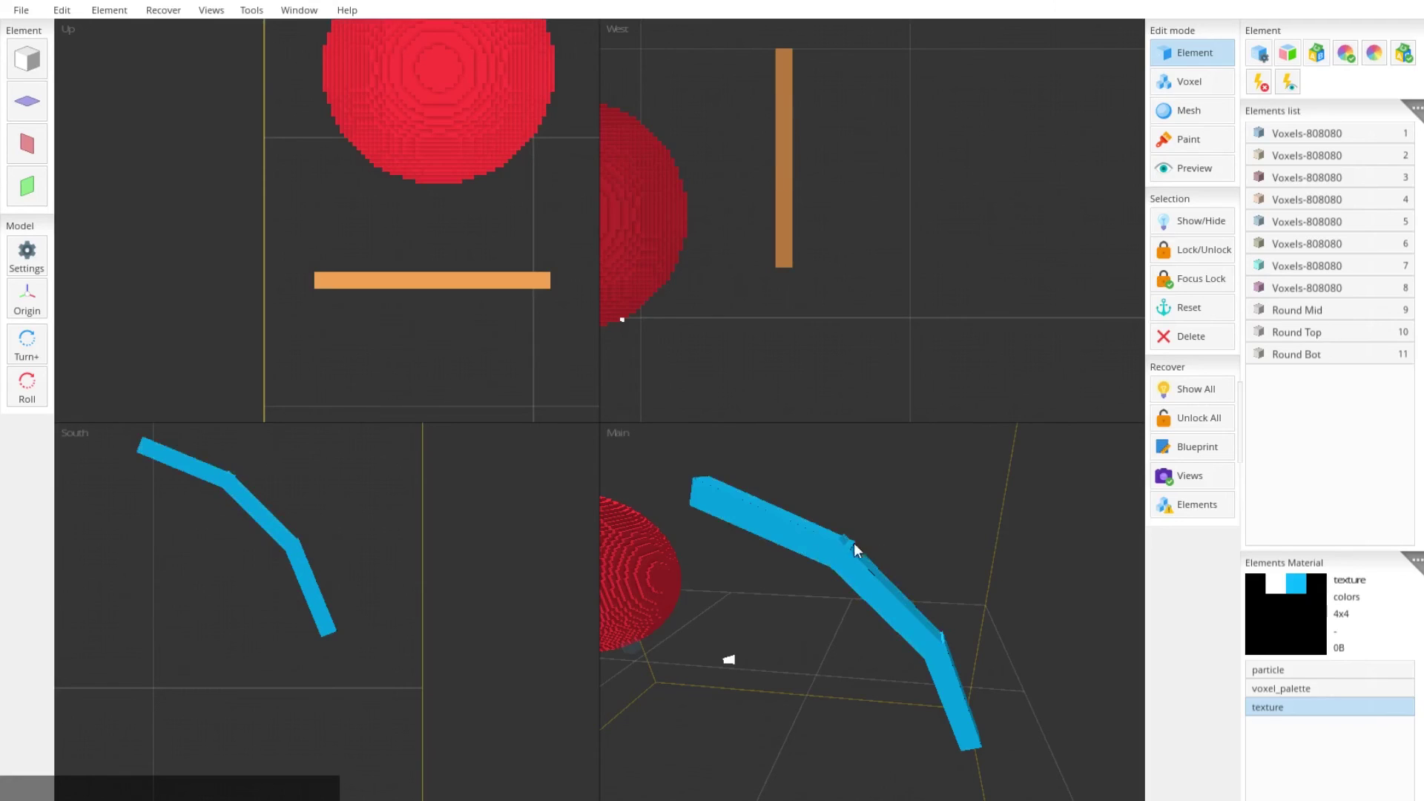
scroll(834, 553, "down", 6)
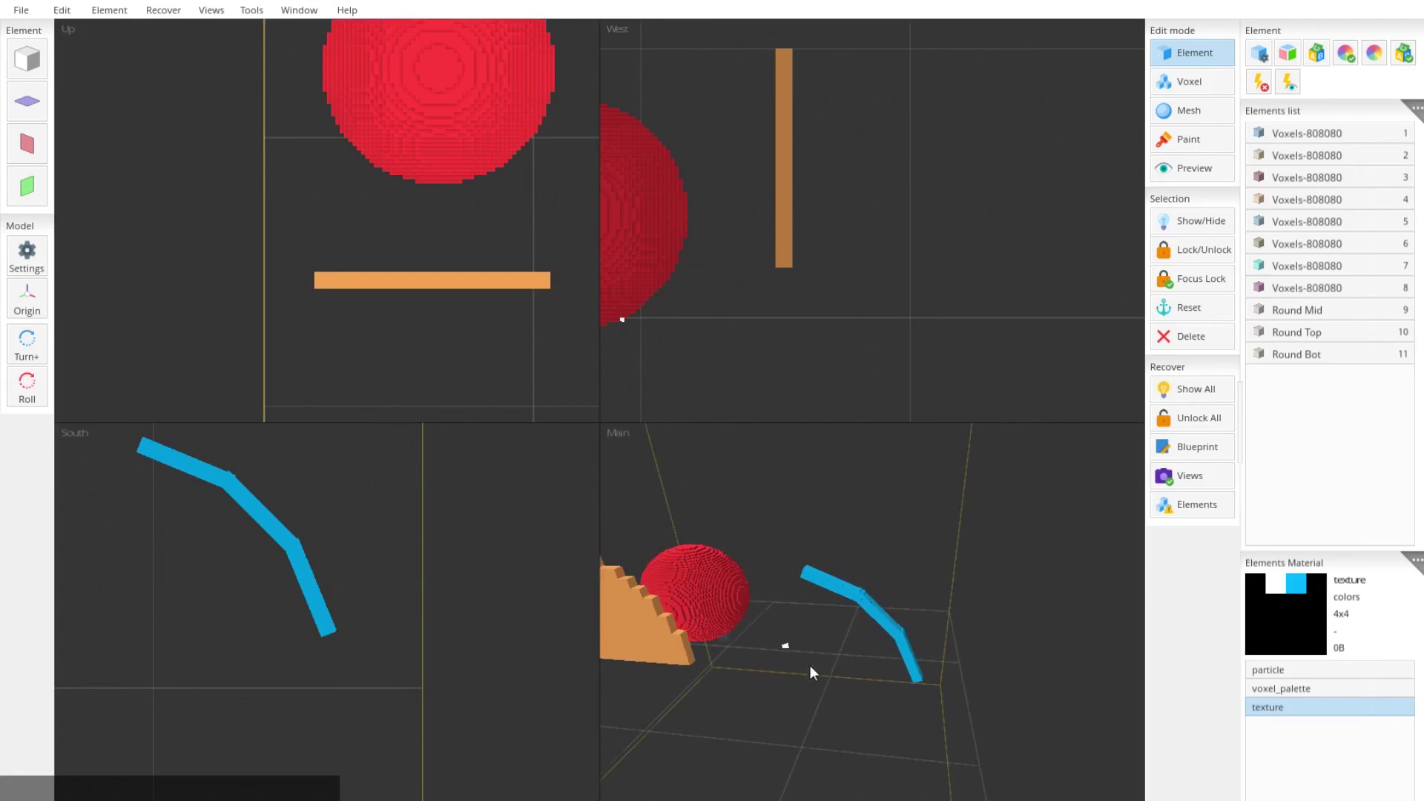
middle_click_drag(734, 745, 841, 751)
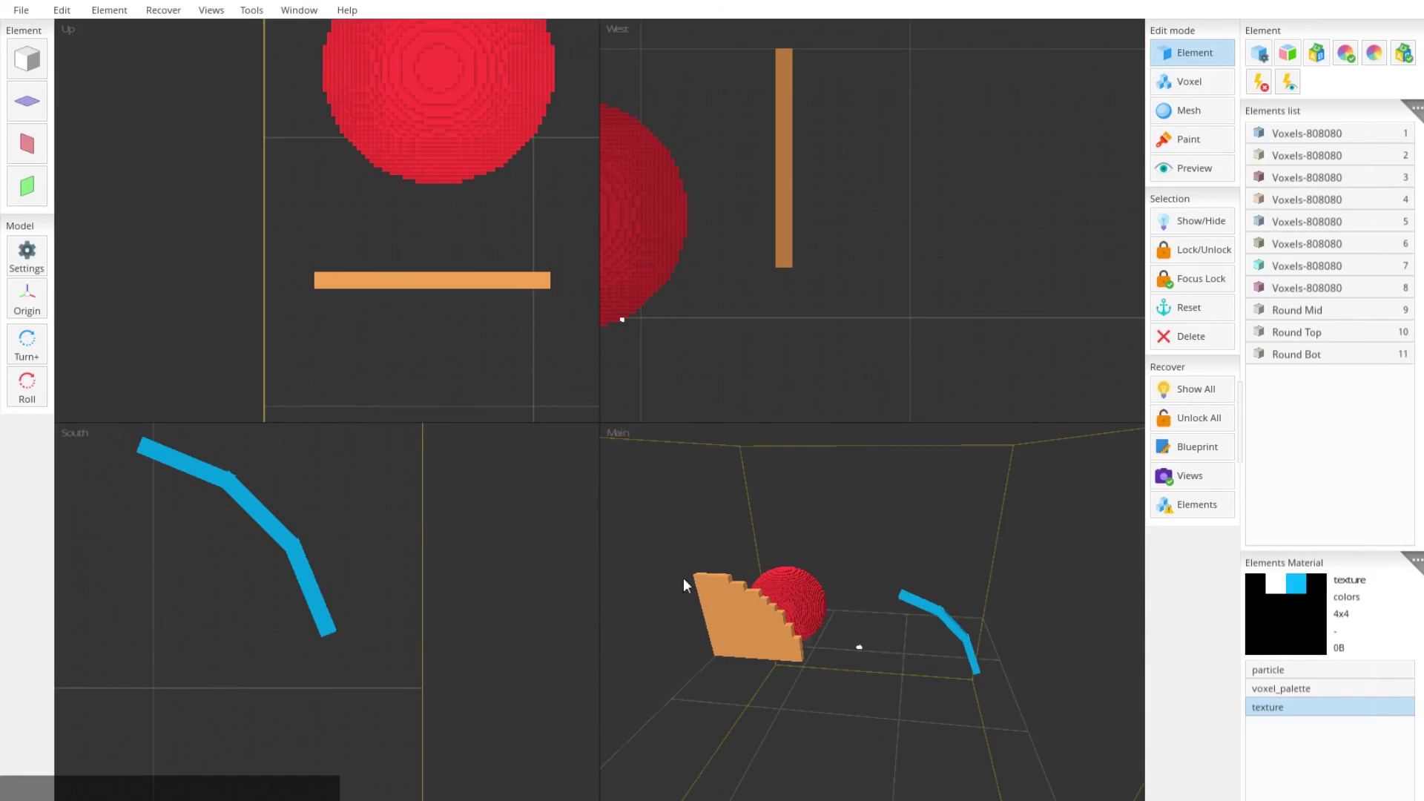